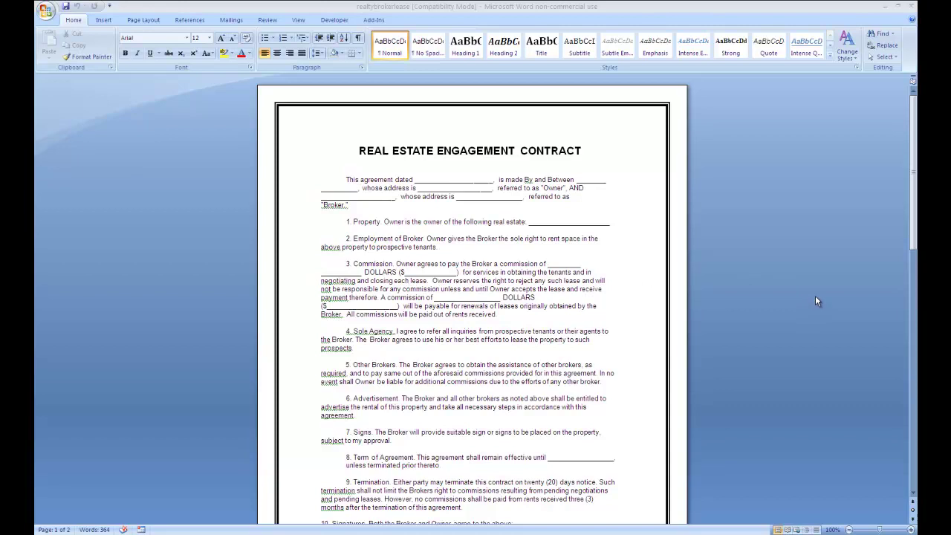
# Print the engagement contract from Word's Office menu to the DocQ printer.
pyautogui.moveTo(916, 130); pyautogui.dragTo(916, 129)
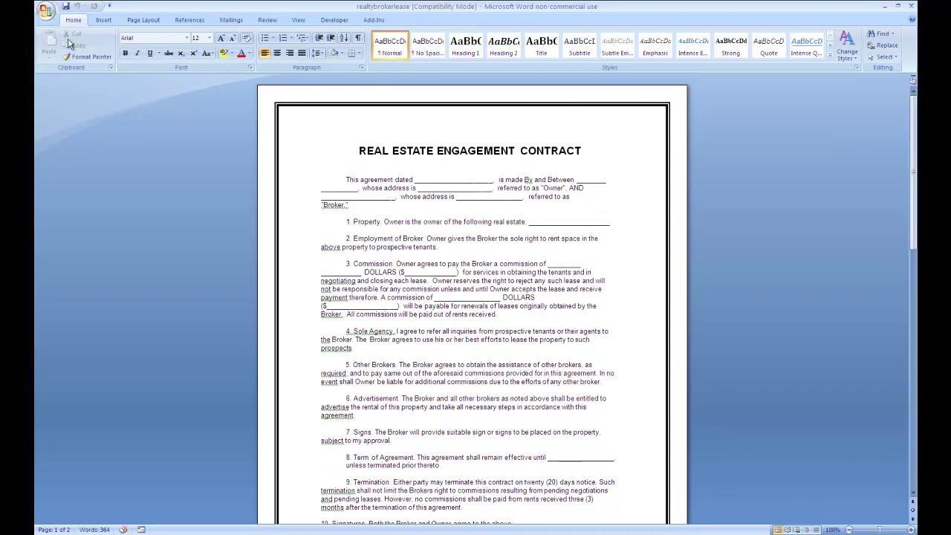
pyautogui.click(47, 11)
pyautogui.moveTo(69, 153)
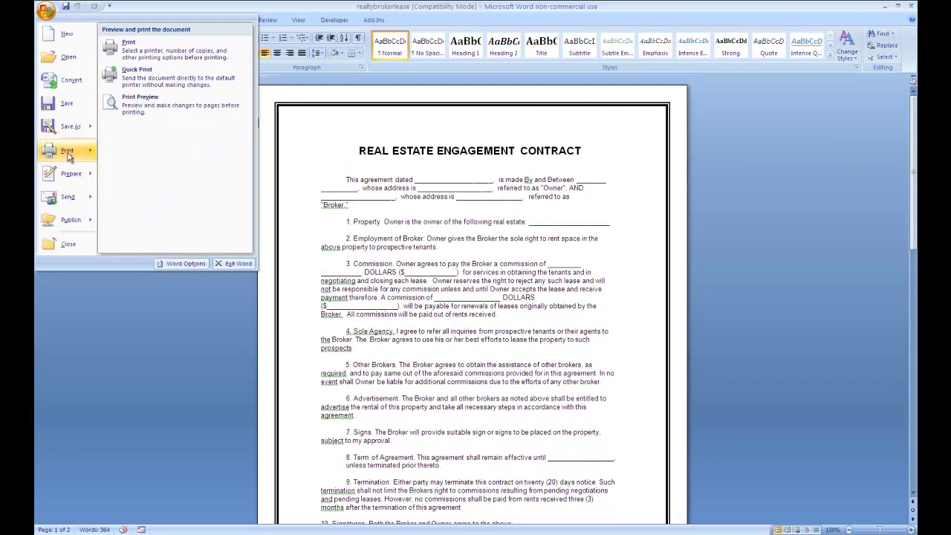
pyautogui.click(158, 52)
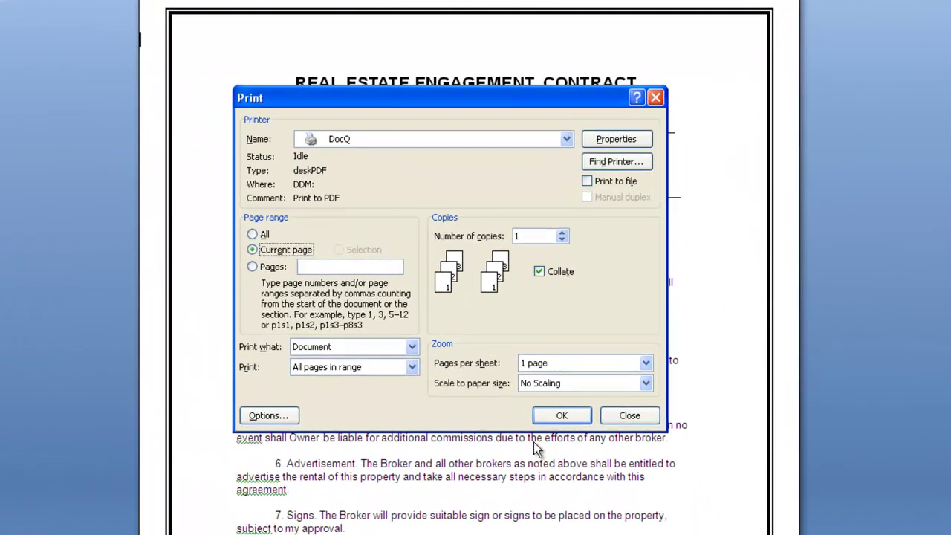
pyautogui.click(591, 418)
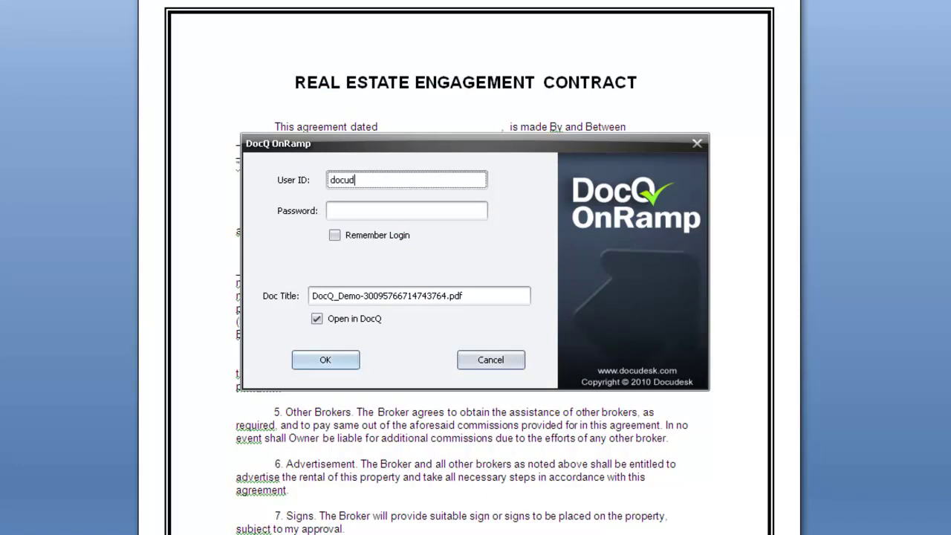
# Enter the account password, tick Remember Login, and set the document title to EngagementLetter.
pyautogui.click(406, 210)
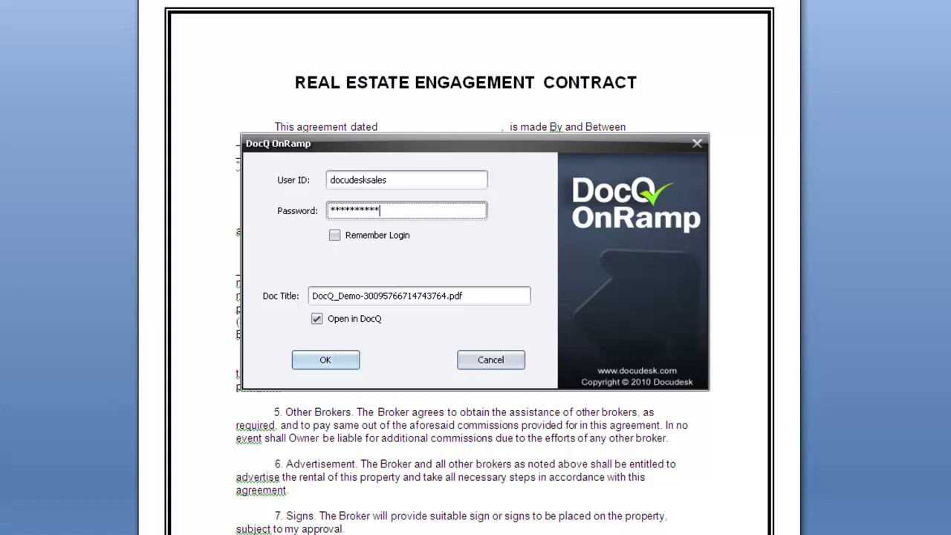
pyautogui.press('Tab')
pyautogui.press('space')
pyautogui.press('Tab')
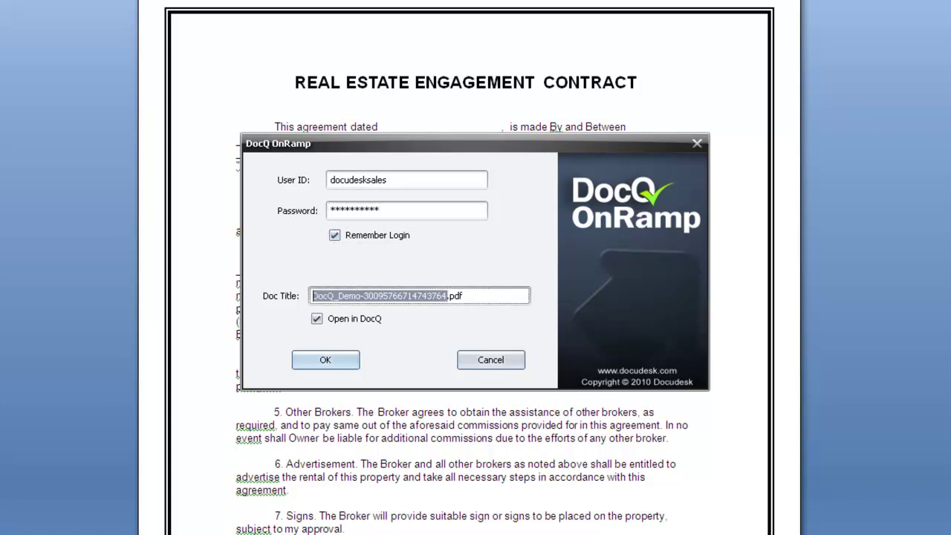
pyautogui.write('Engagement')
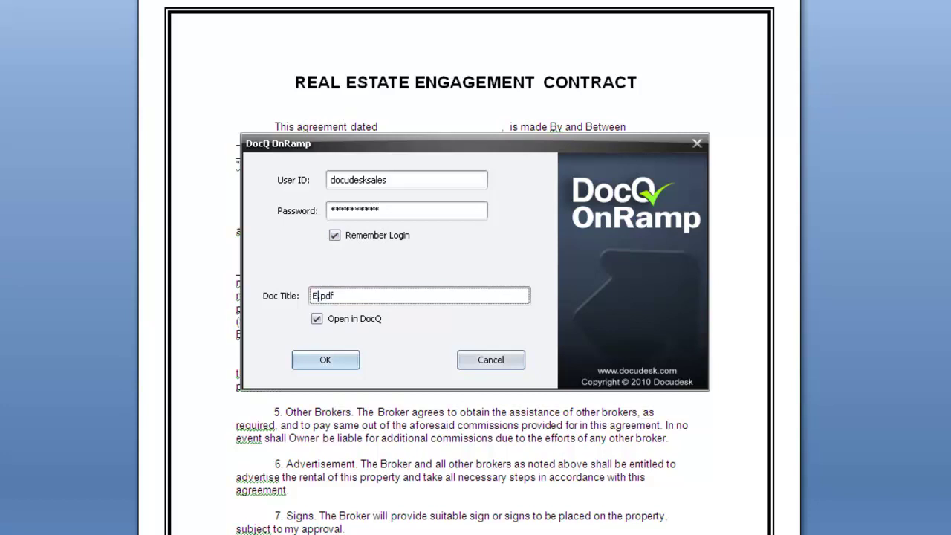
pyautogui.write('Letter')
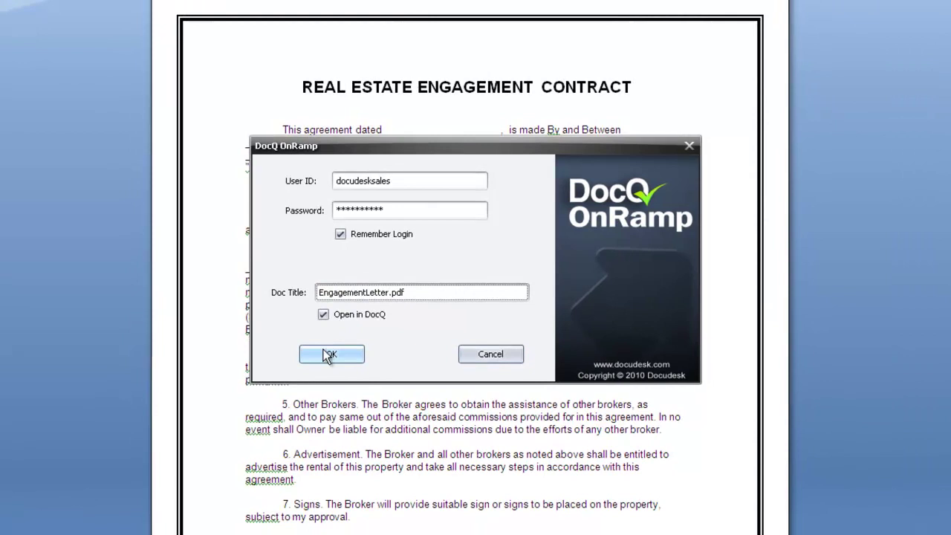
# Upload EngagementLetter to DocQ, scroll through the contract, and bring up the Markup tools.
pyautogui.click(325, 359)
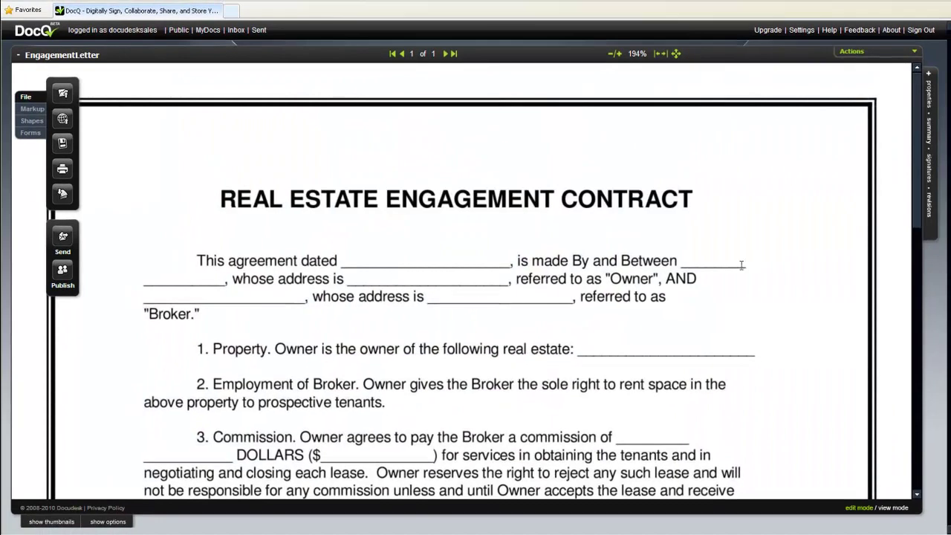
pyautogui.moveTo(913, 119)
pyautogui.mouseDown()
pyautogui.moveTo(922, 291)
pyautogui.moveTo(913, 358)
pyautogui.moveTo(916, 101)
pyautogui.mouseUp()
pyautogui.scroll(-3, 668, 148)
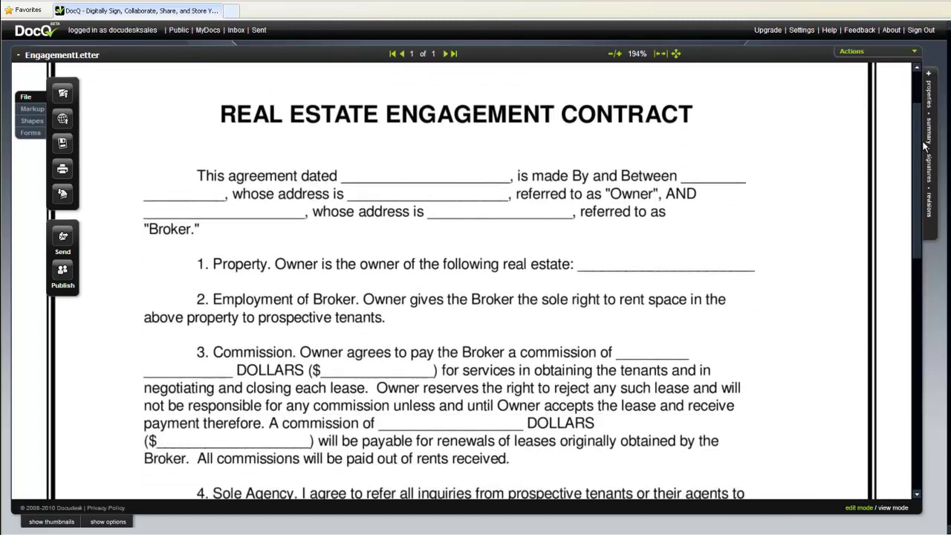
pyautogui.click(32, 108)
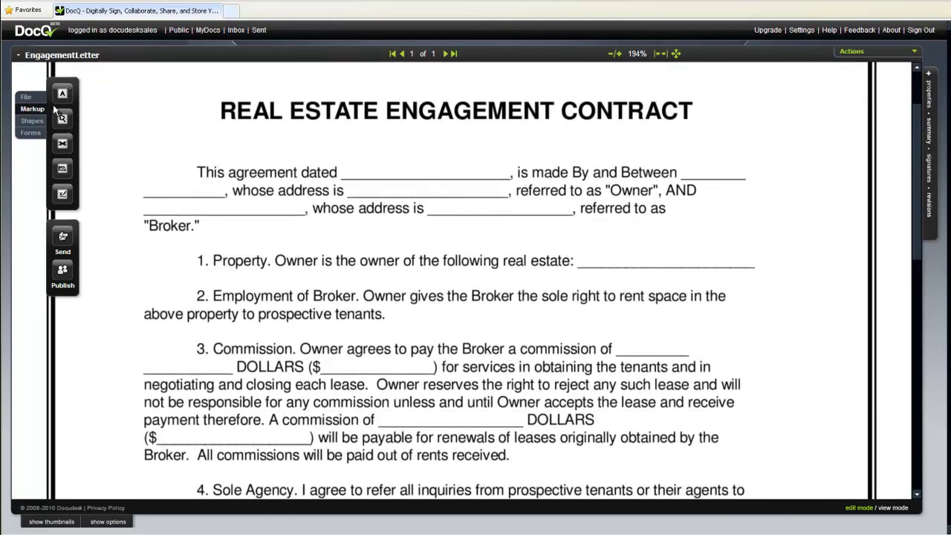
# Add free-text entries 8/11/2010, 1600 Pennsylvania Ave. and $100,000 onto the date, property and commission blanks.
pyautogui.click(358, 155)
pyautogui.moveTo(360, 139); pyautogui.dragTo(364, 141)
pyautogui.write('8/1')
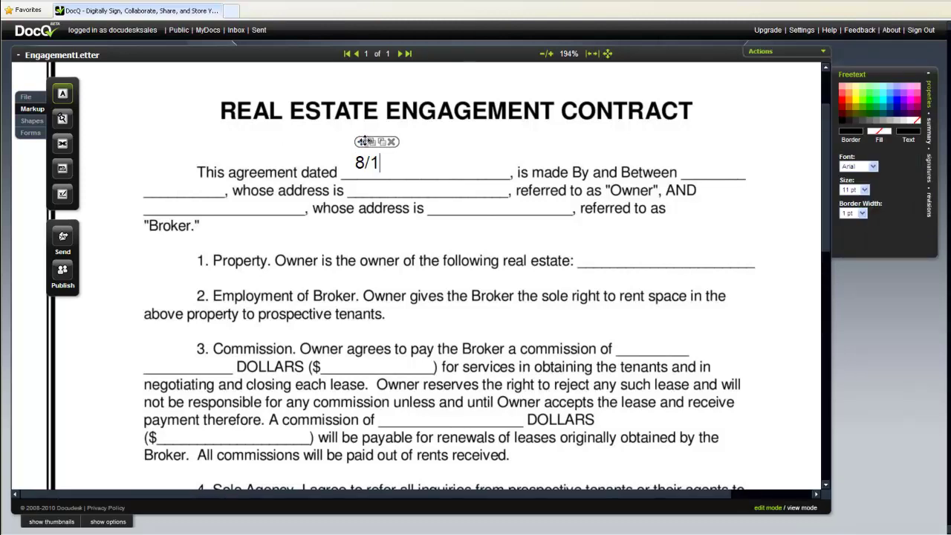
pyautogui.write('1/2010')
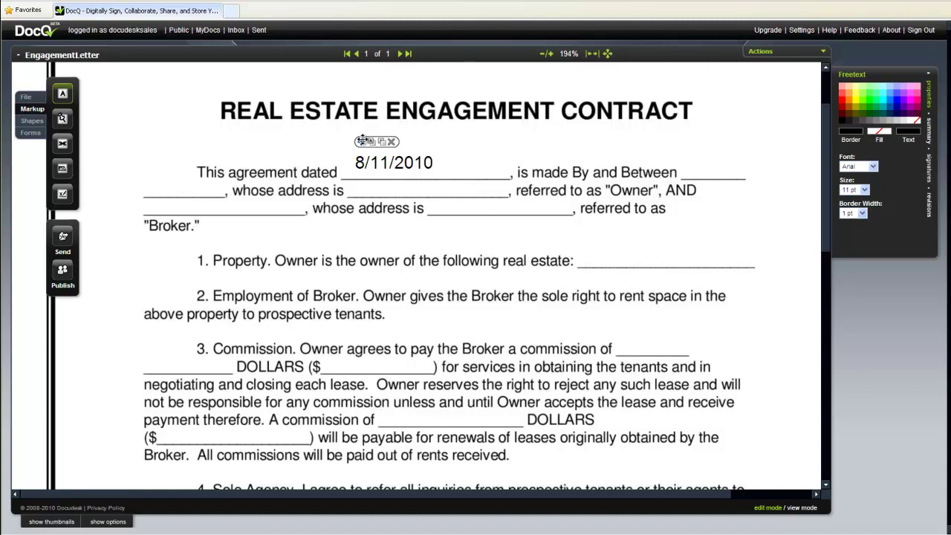
pyautogui.moveTo(361, 141); pyautogui.dragTo(368, 146)
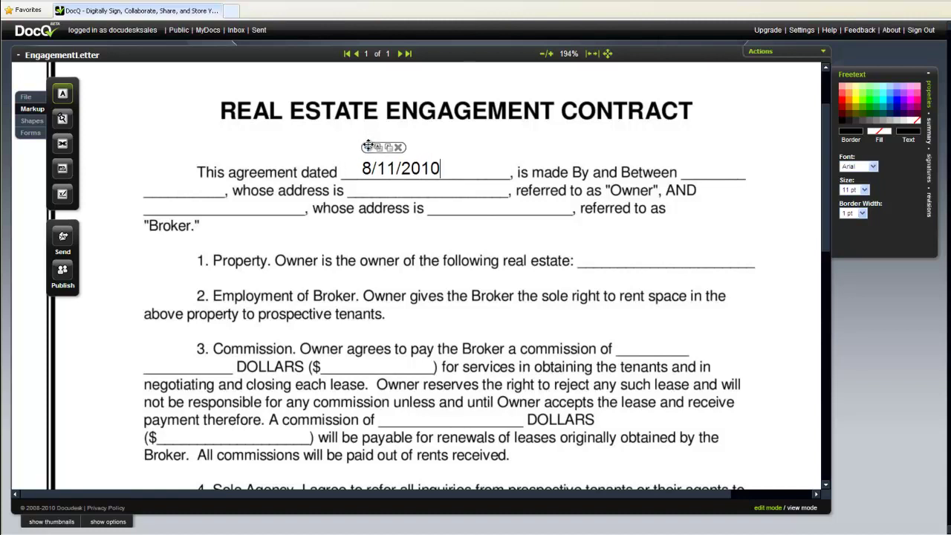
pyautogui.click(592, 250)
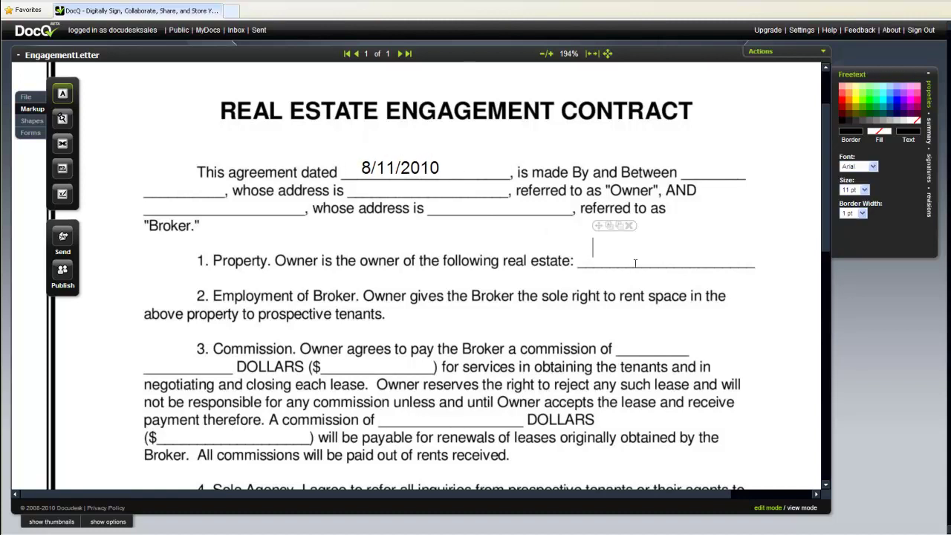
pyautogui.write('1600 Pennsylvania Ave.')
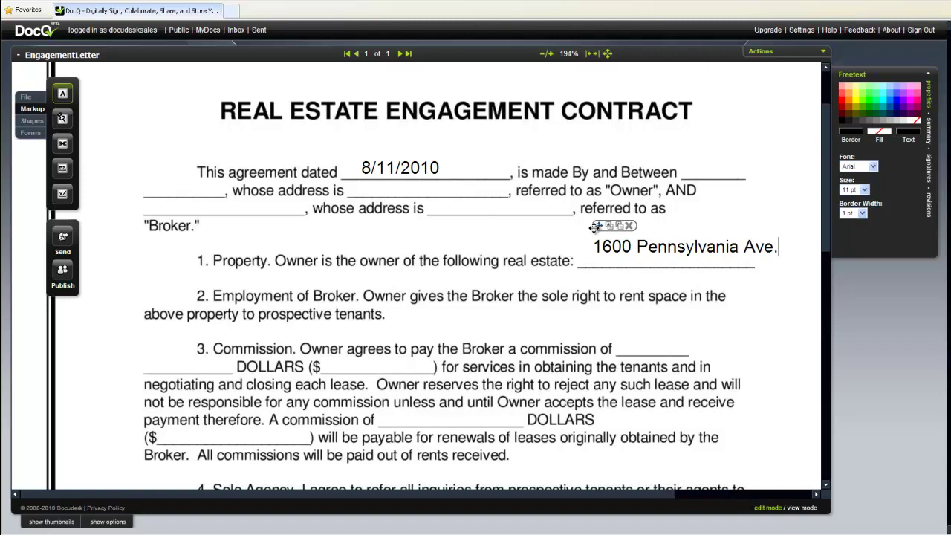
pyautogui.moveTo(597, 225); pyautogui.dragTo(581, 238)
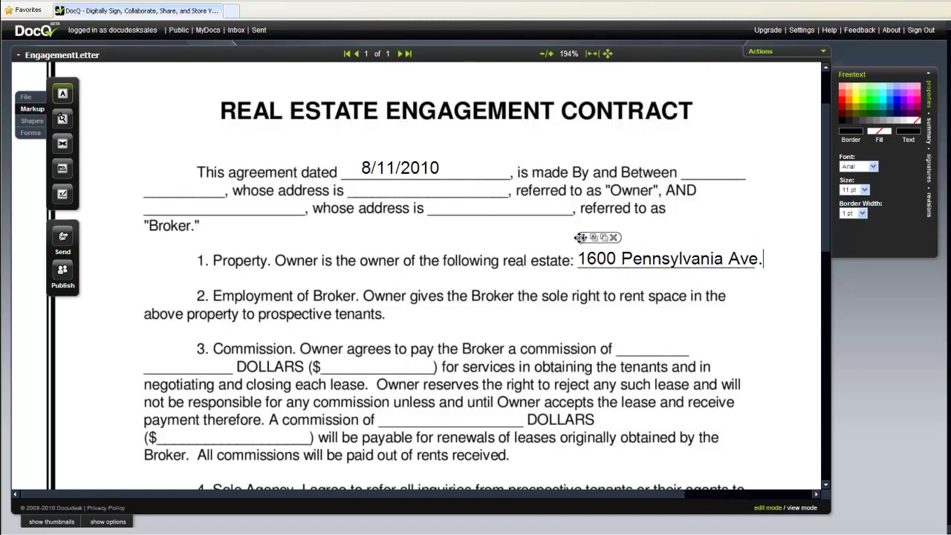
pyautogui.click(633, 348)
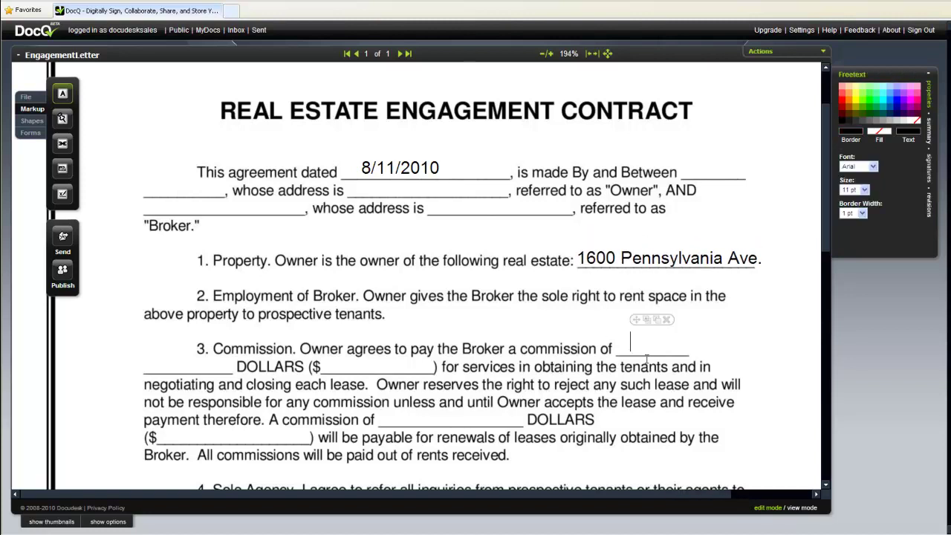
pyautogui.write('$100,000')
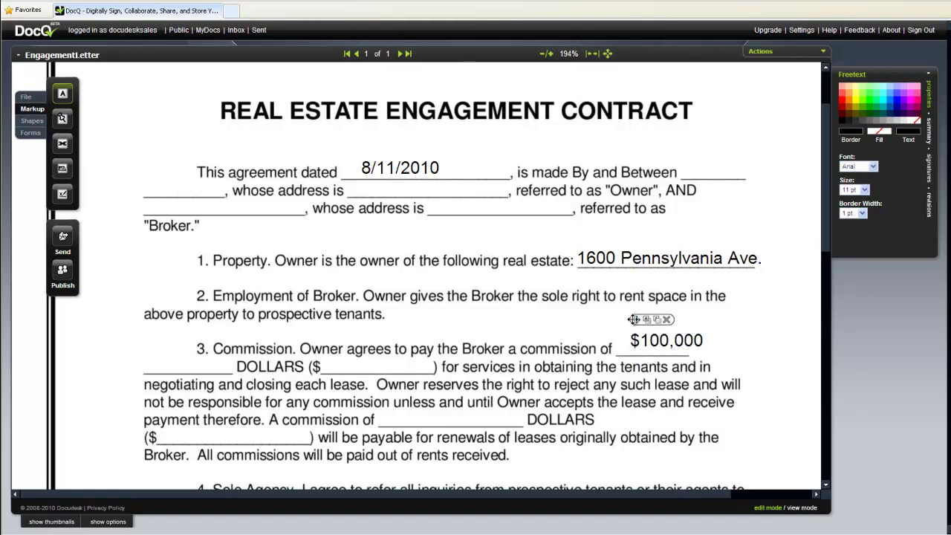
pyautogui.moveTo(634, 316); pyautogui.dragTo(621, 325)
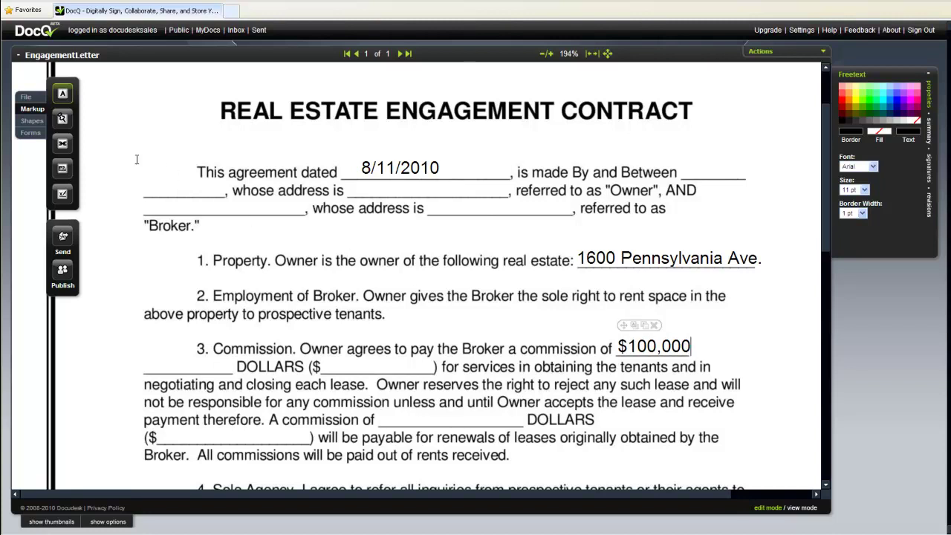
# Add a sticky note saying 'Please review and sign.' and drag it beside the title.
pyautogui.click(62, 118)
pyautogui.click(89, 118)
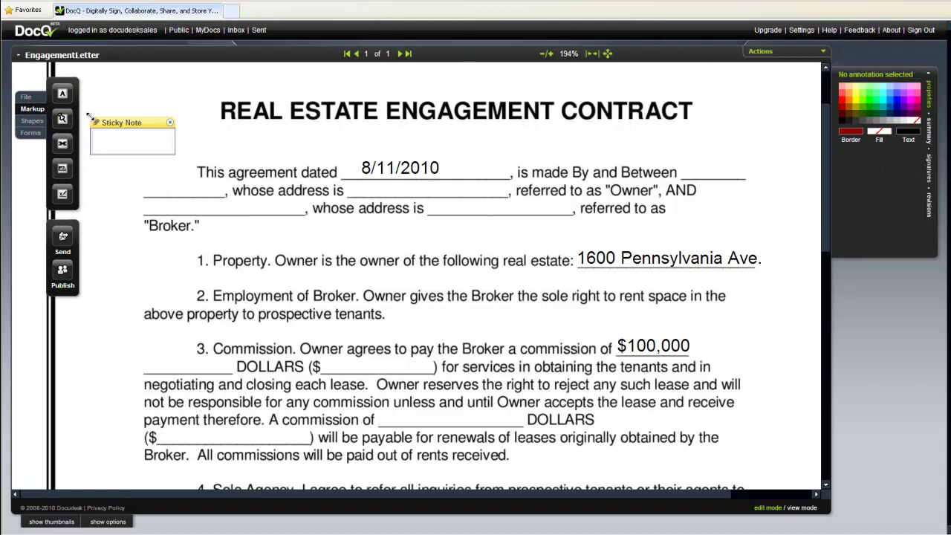
pyautogui.click(114, 132)
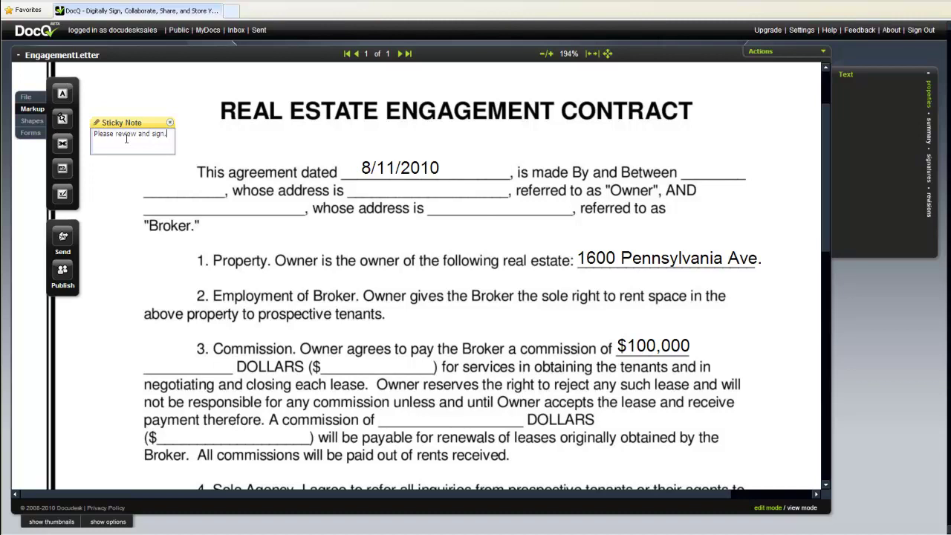
pyautogui.moveTo(123, 122); pyautogui.dragTo(137, 104)
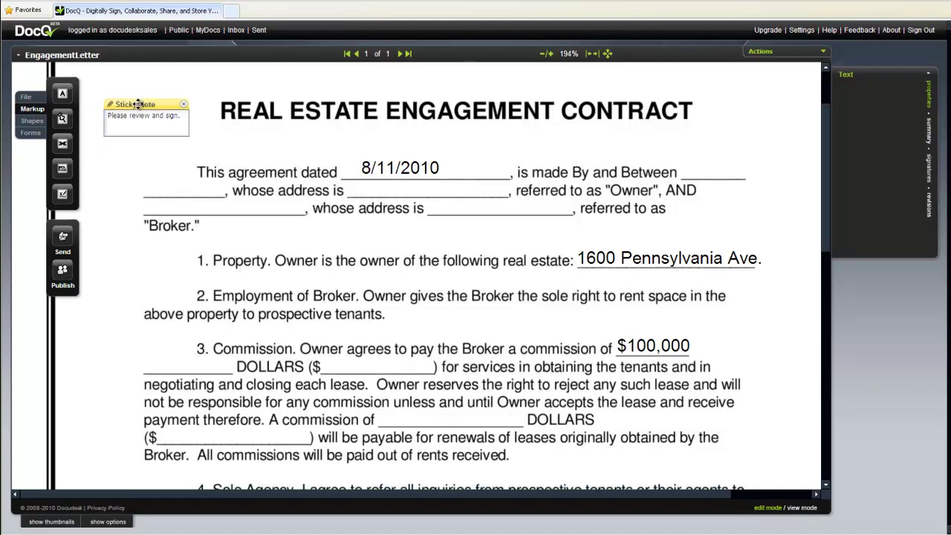
# Highlight both lines of clause 2, Employment of Broker, with the Highlight tool.
pyautogui.click(62, 169)
pyautogui.moveTo(194, 295)
pyautogui.mouseDown()
pyautogui.moveTo(686, 311)
pyautogui.moveTo(717, 293)
pyautogui.mouseUp()
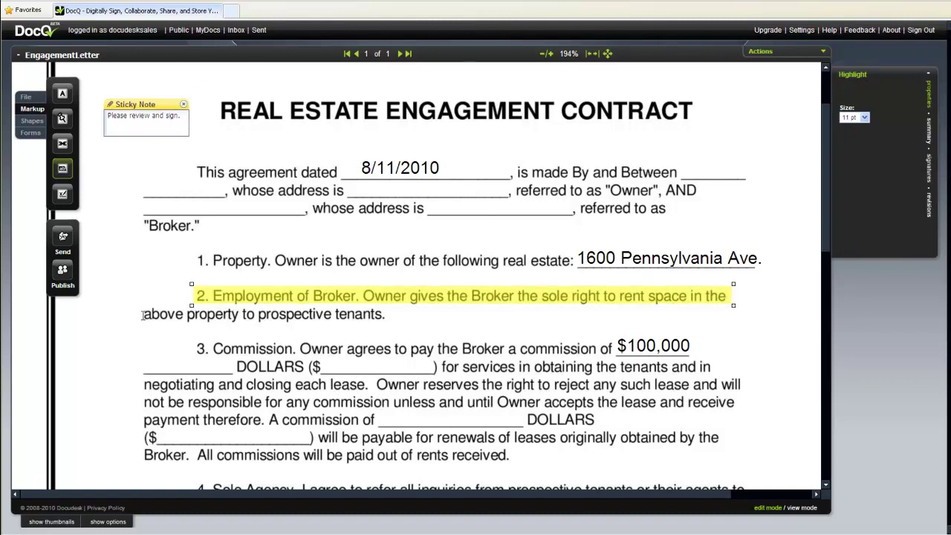
pyautogui.moveTo(144, 315); pyautogui.dragTo(384, 319)
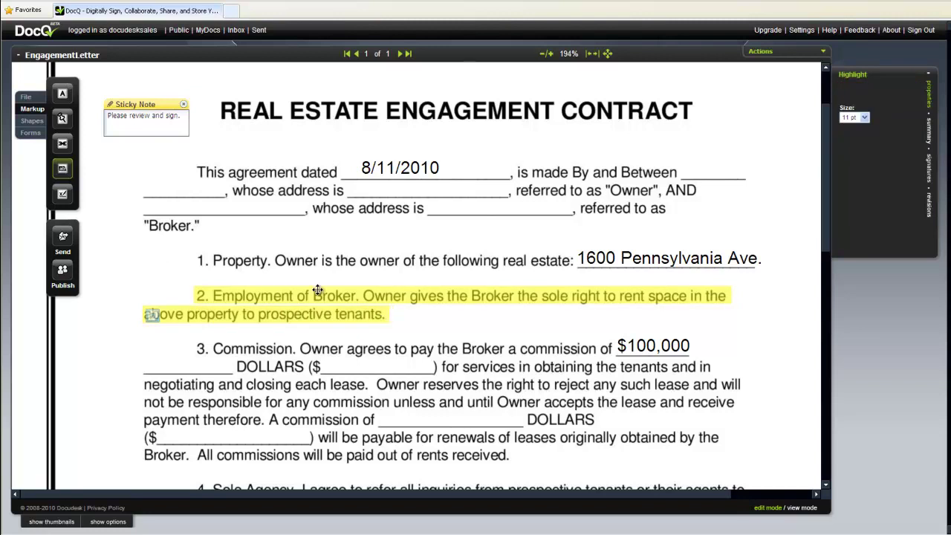
# Draw a rectangle enclosing all of clause 3, Commission.
pyautogui.click(32, 120)
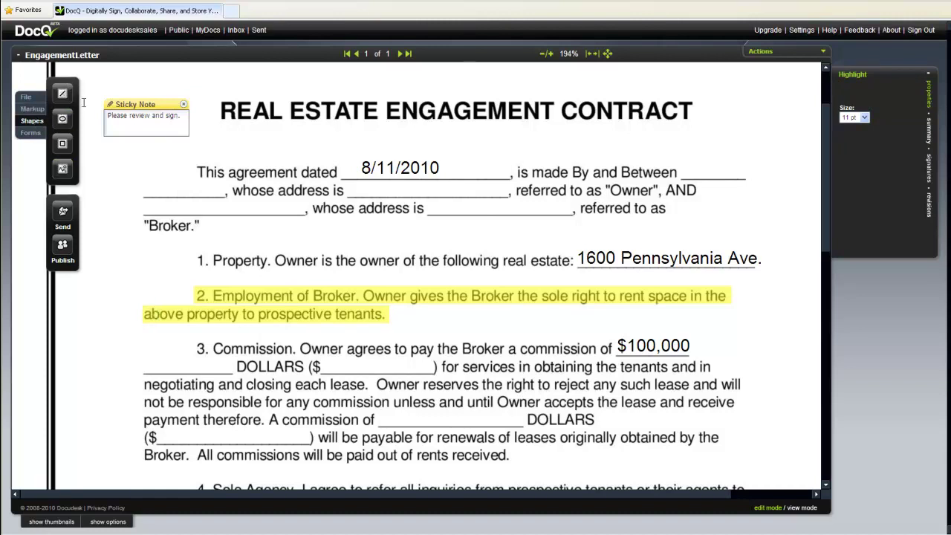
pyautogui.click(63, 143)
pyautogui.moveTo(128, 361); pyautogui.dragTo(272, 490)
pyautogui.moveTo(173, 402); pyautogui.dragTo(170, 370)
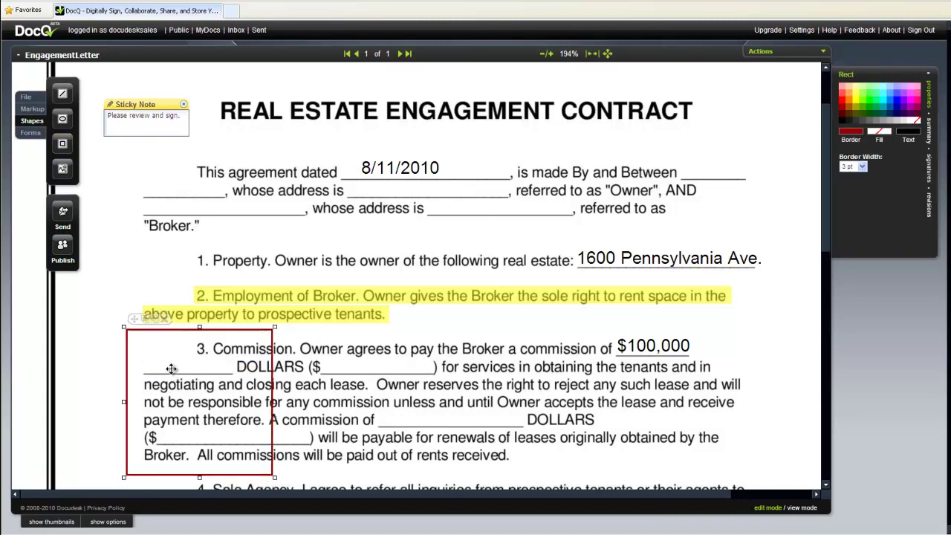
pyautogui.moveTo(275, 476); pyautogui.dragTo(754, 475)
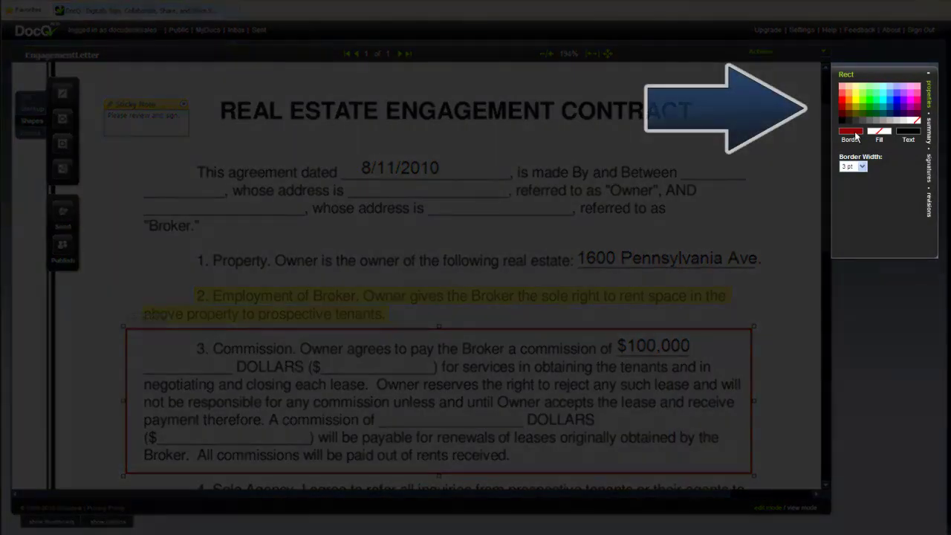
# Set the rectangle's border colour to yellow.
pyautogui.click(853, 132)
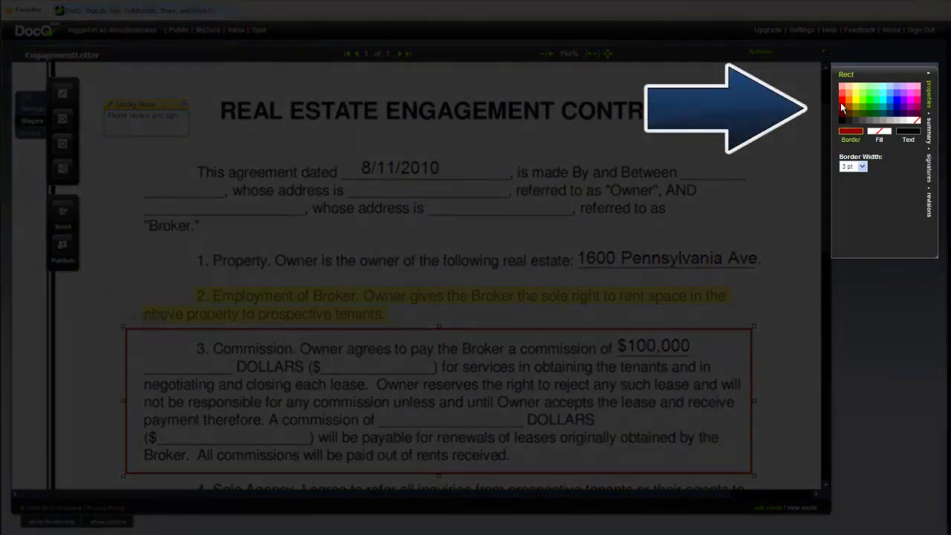
pyautogui.click(843, 101)
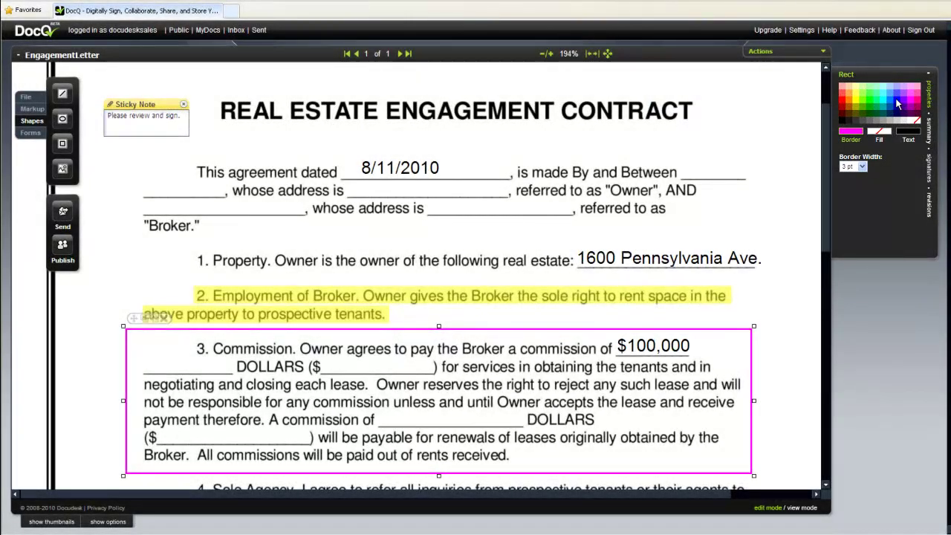
pyautogui.click(897, 104)
pyautogui.click(858, 102)
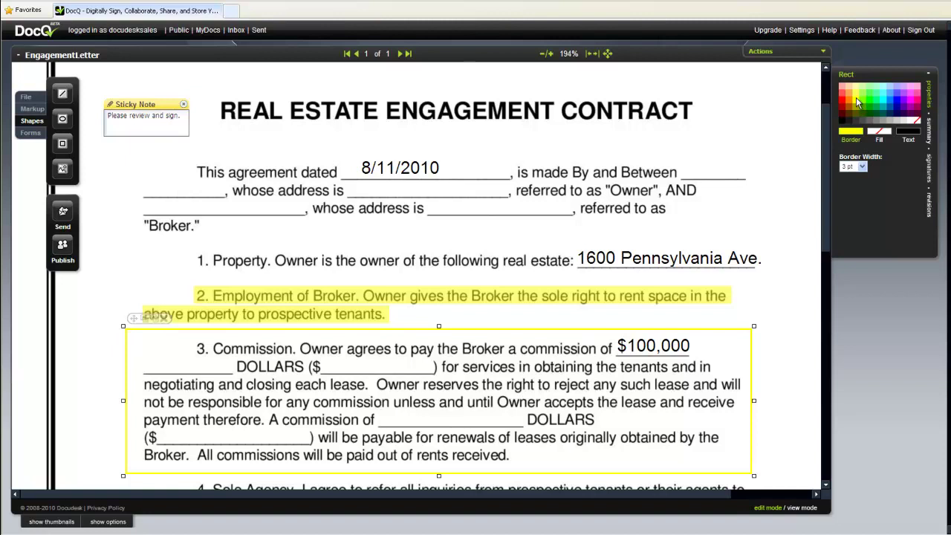
# Make the rectangle's fill transparent so the clause text shows through.
pyautogui.click(877, 133)
pyautogui.click(860, 106)
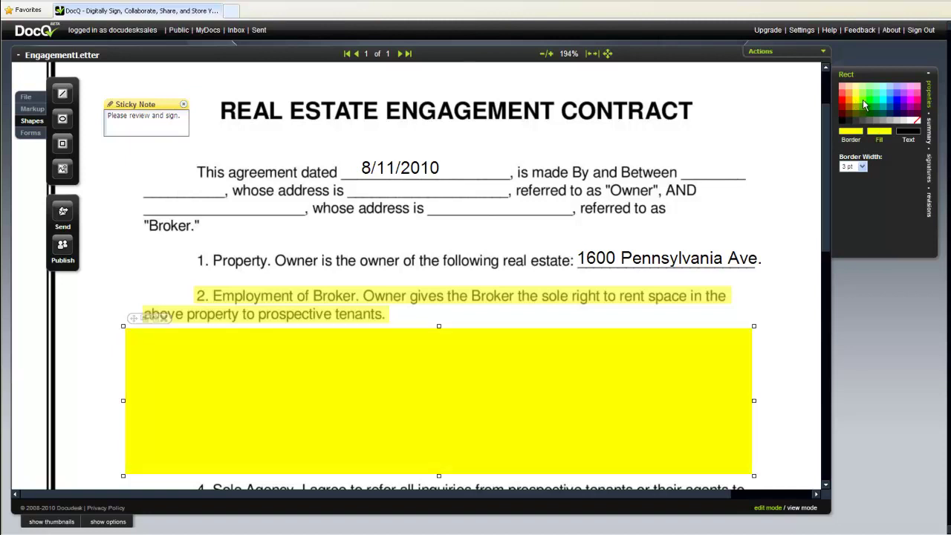
pyautogui.click(866, 105)
pyautogui.click(895, 102)
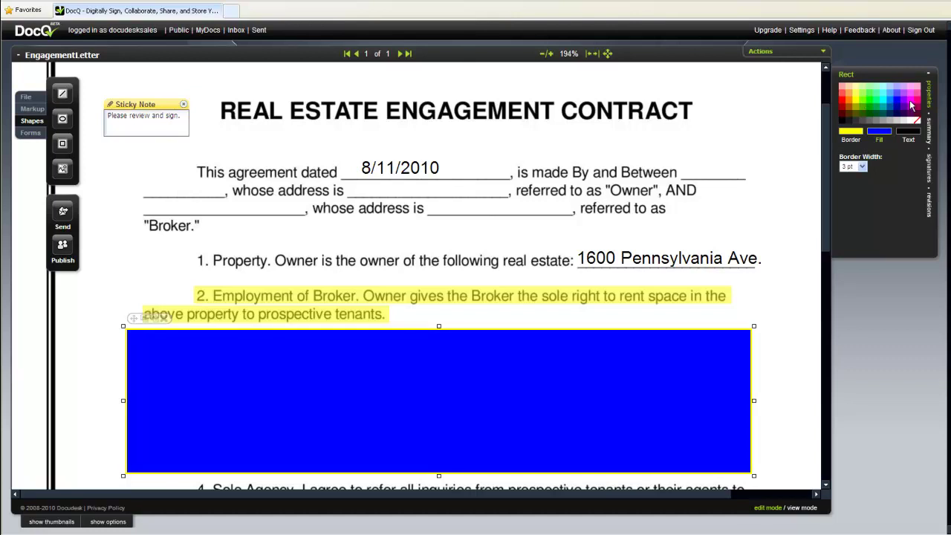
pyautogui.click(912, 106)
pyautogui.click(843, 124)
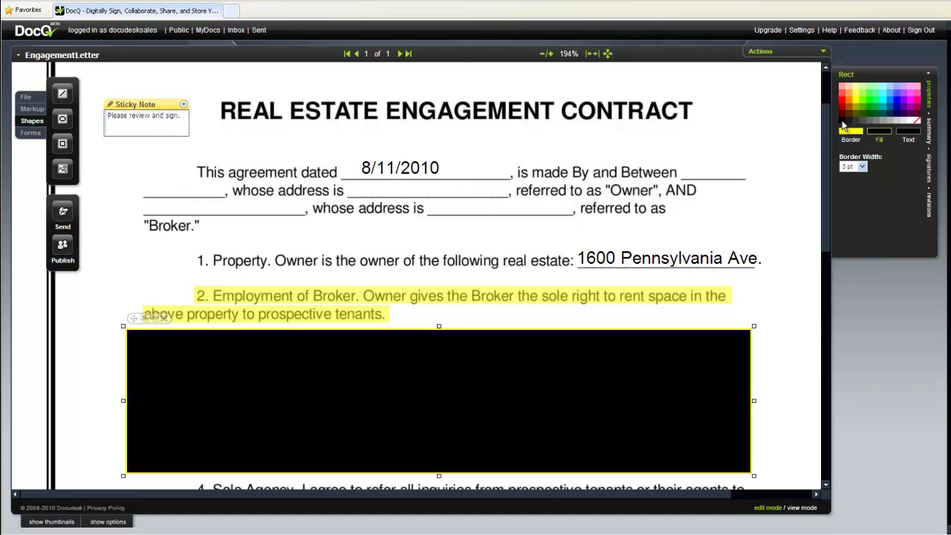
pyautogui.click(917, 122)
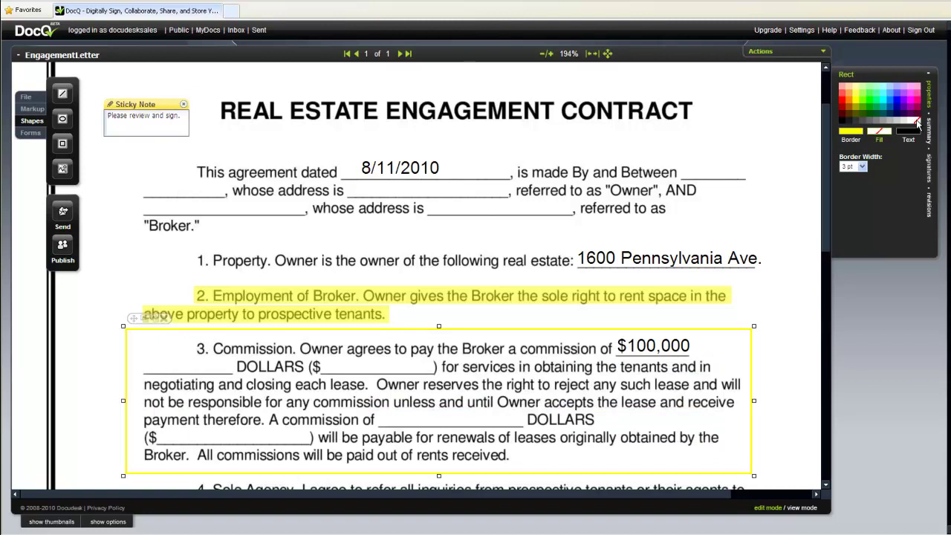
# Place an image stamp near the top of the page using the docudesk_logo file.
pyautogui.click(63, 170)
pyautogui.scroll(2, 133, 206)
pyautogui.scroll(1, 132, 207)
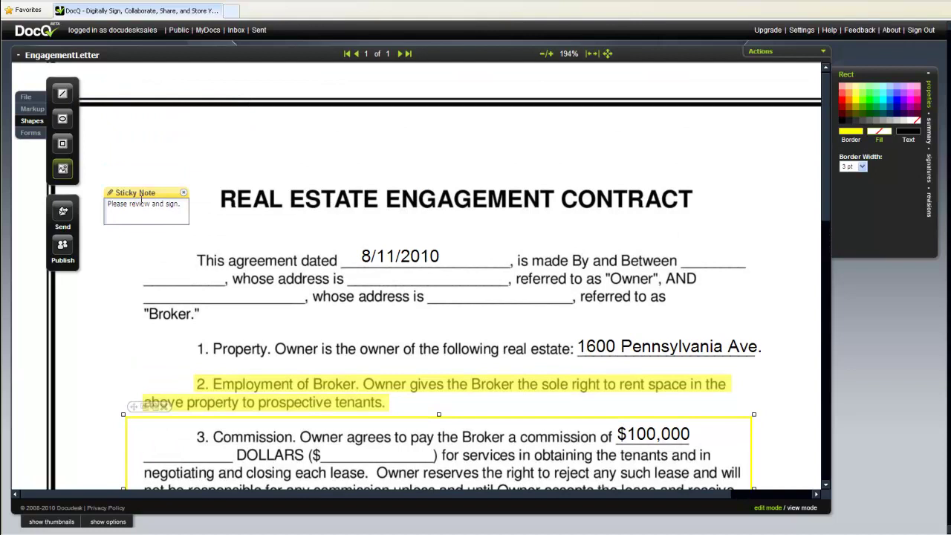
pyautogui.click(269, 145)
pyautogui.moveTo(344, 205); pyautogui.dragTo(313, 169)
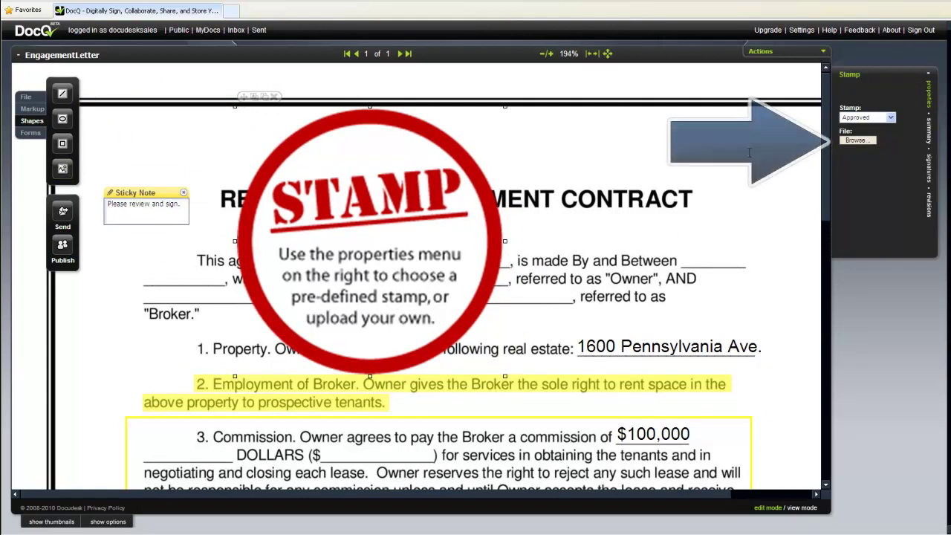
pyautogui.click(861, 140)
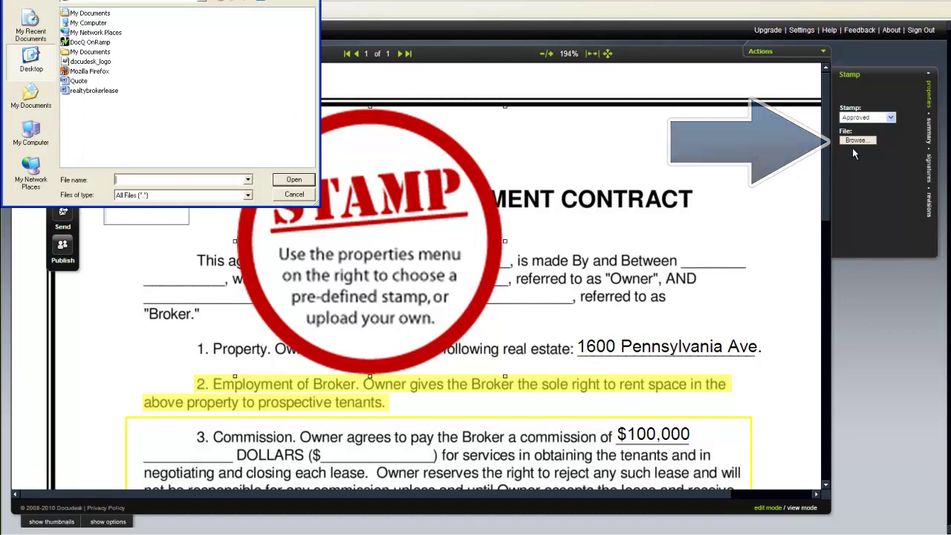
pyautogui.click(101, 62)
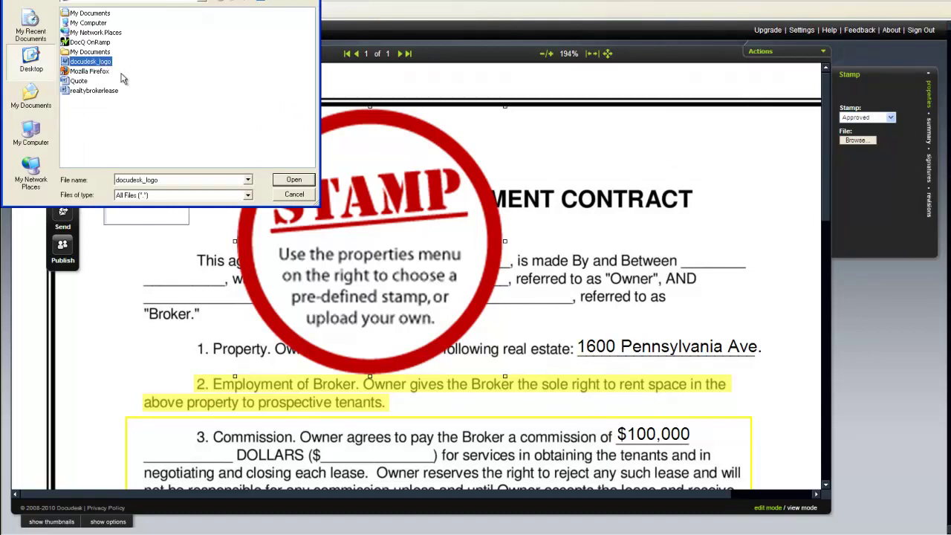
pyautogui.click(306, 182)
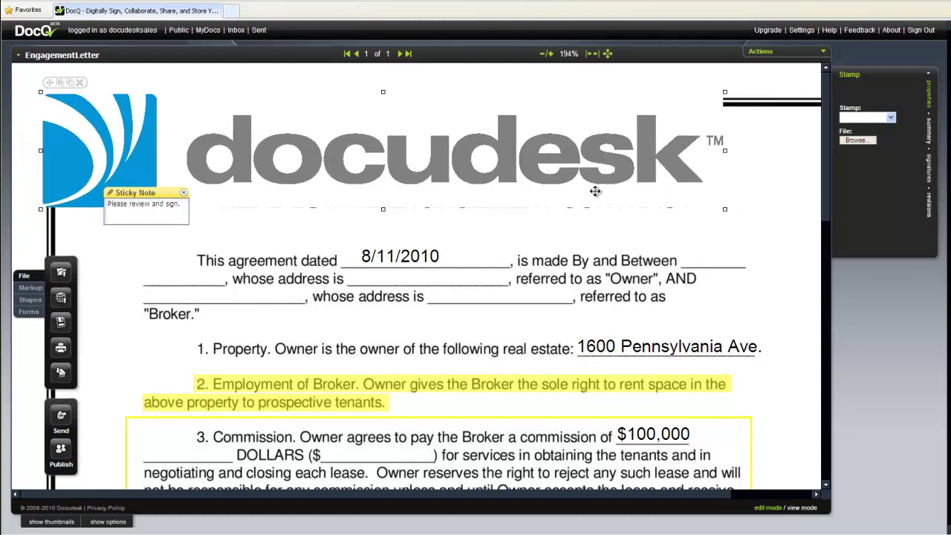
# Shrink the docudesk logo to a small banner above the contract title.
pyautogui.moveTo(724, 209); pyautogui.dragTo(372, 153)
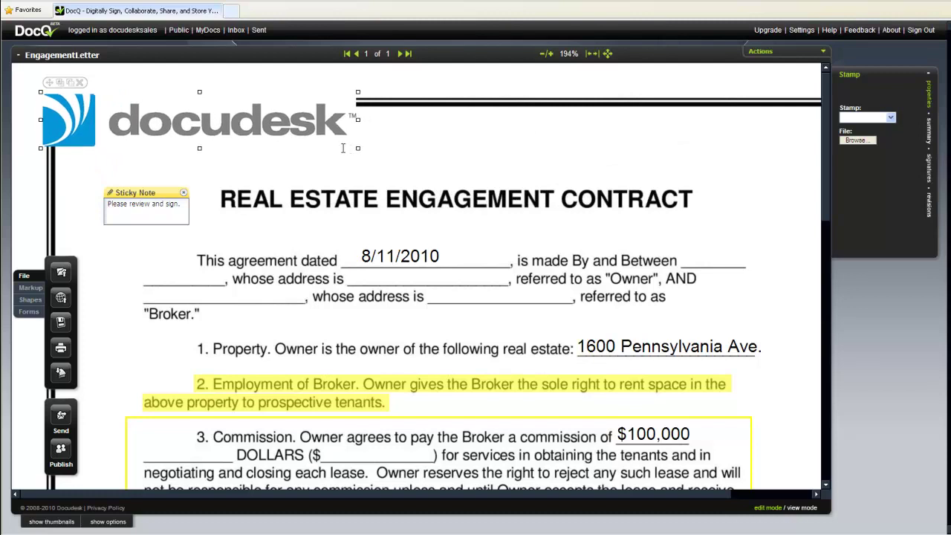
pyautogui.moveTo(263, 100); pyautogui.dragTo(282, 119)
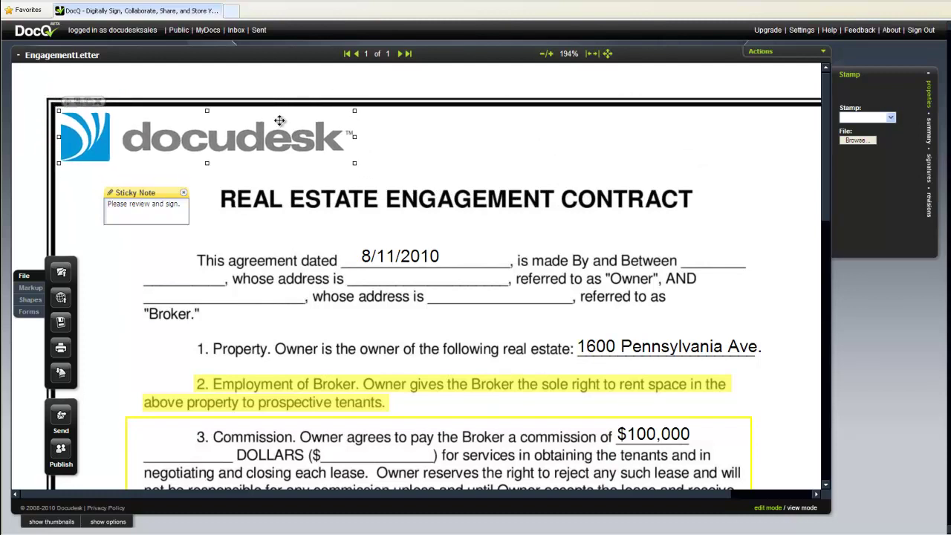
pyautogui.click(31, 289)
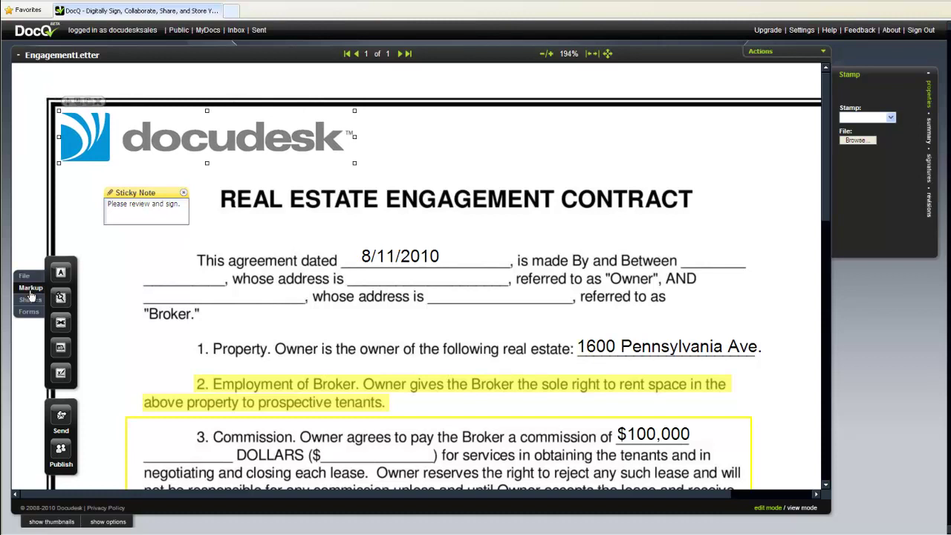
pyautogui.click(60, 324)
pyautogui.moveTo(282, 192); pyautogui.dragTo(101, 128)
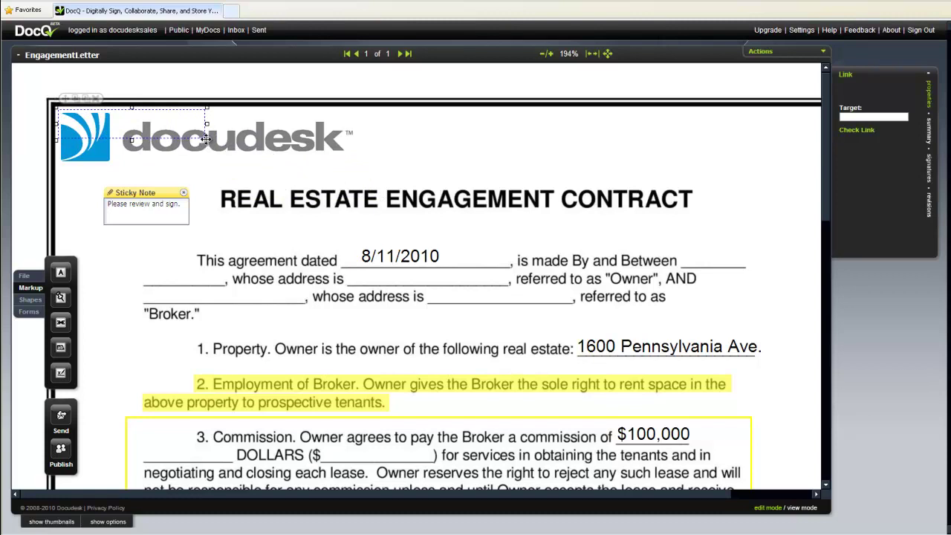
pyautogui.moveTo(207, 138); pyautogui.dragTo(257, 158)
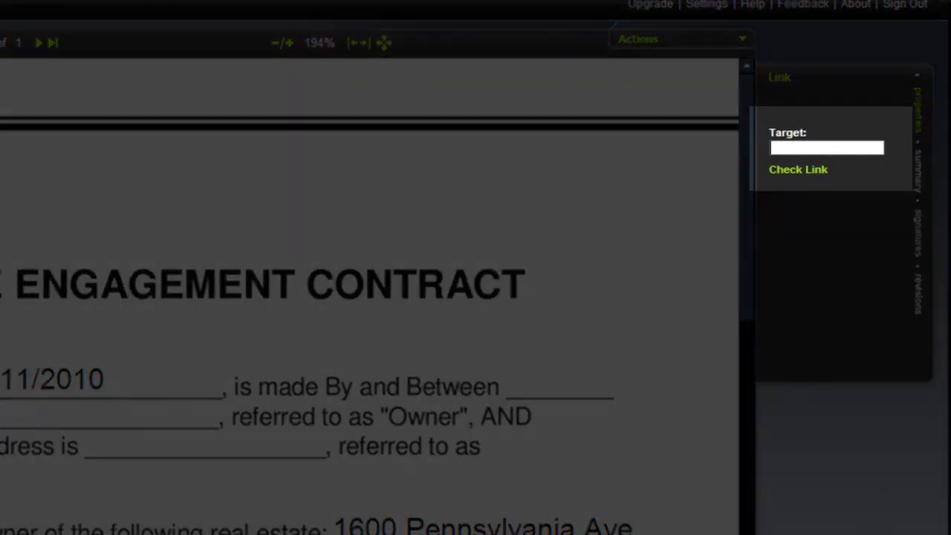
pyautogui.write('ttp://')
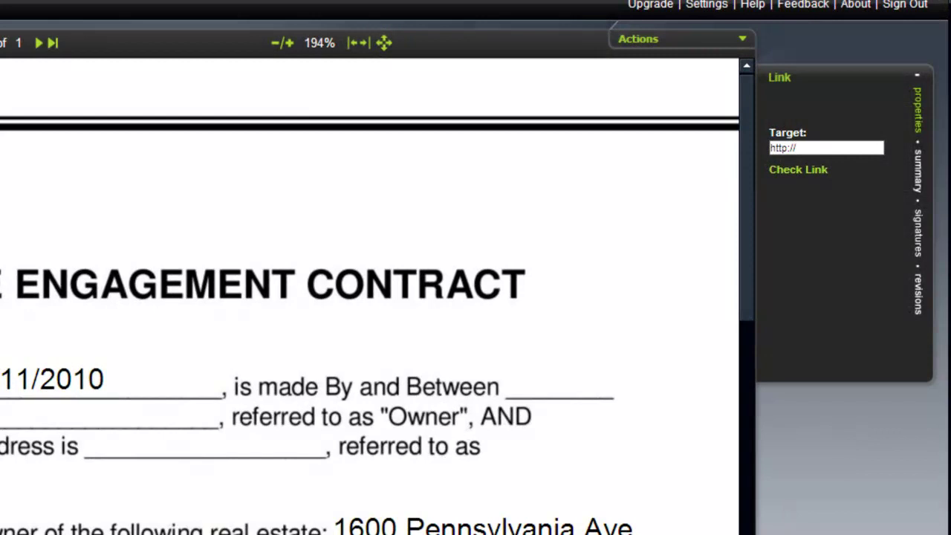
pyautogui.write('docudesk.com')
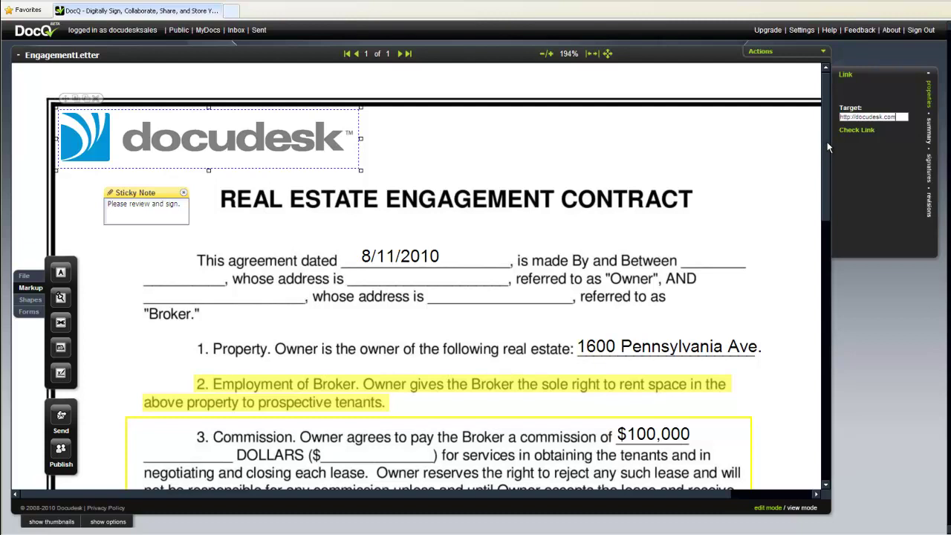
pyautogui.moveTo(827, 142); pyautogui.dragTo(816, 408)
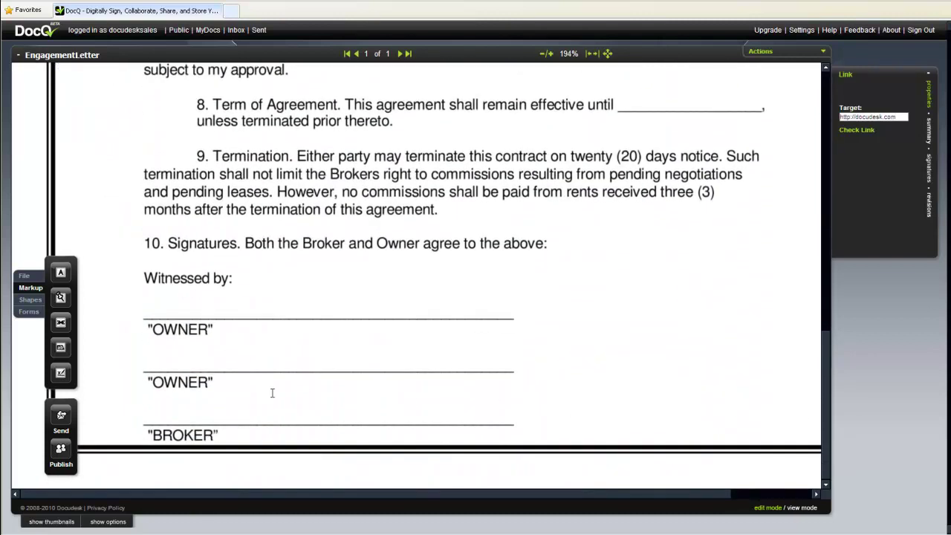
# Place three signature boxes, aligned on the first OWNER, second OWNER and BROKER lines.
pyautogui.click(61, 372)
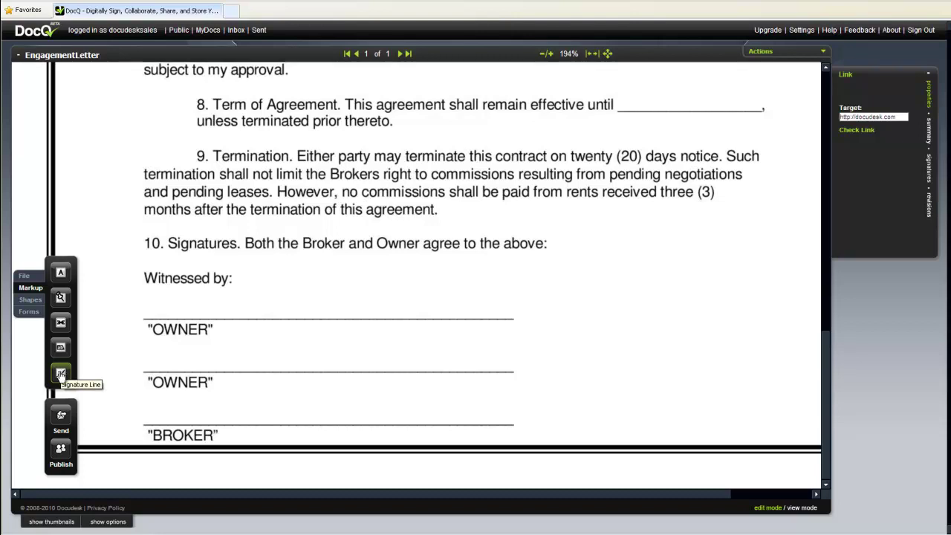
pyautogui.click(202, 305)
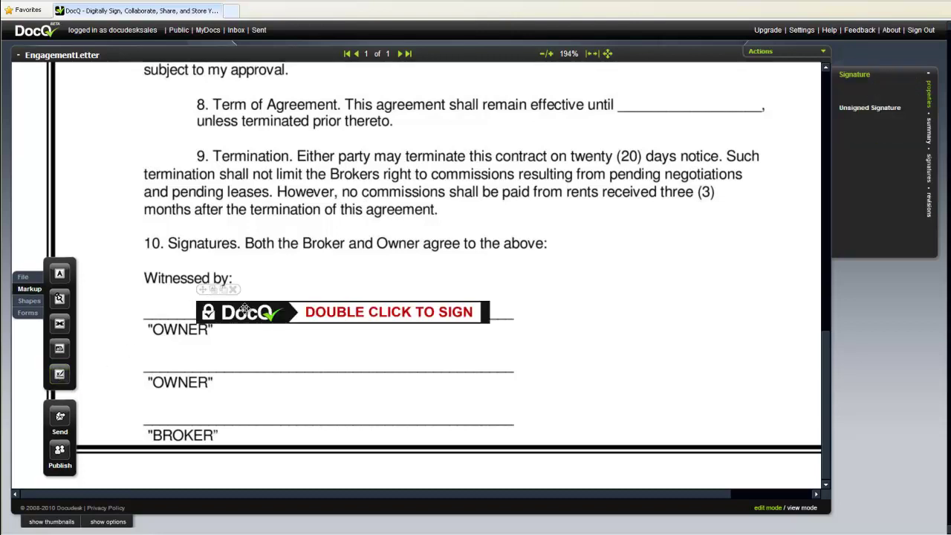
pyautogui.moveTo(245, 300); pyautogui.dragTo(235, 301)
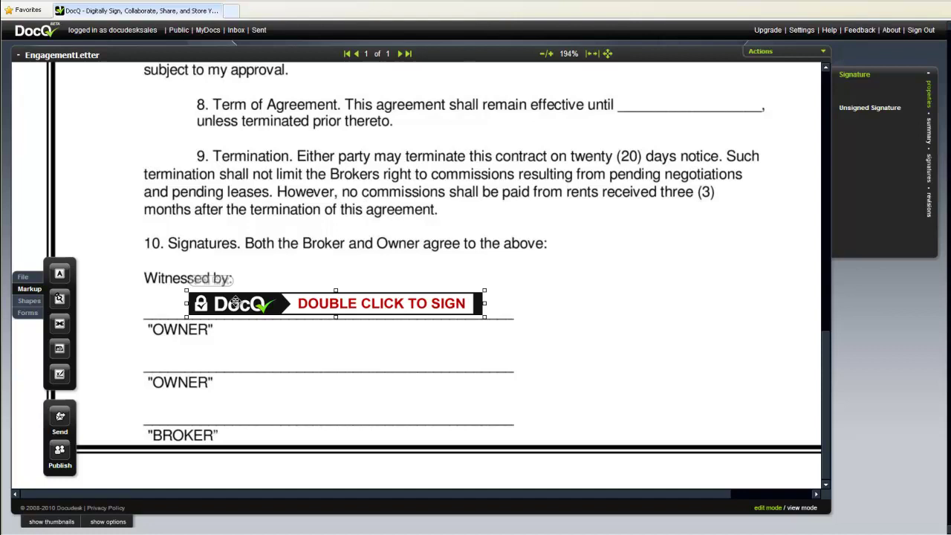
pyautogui.click(60, 374)
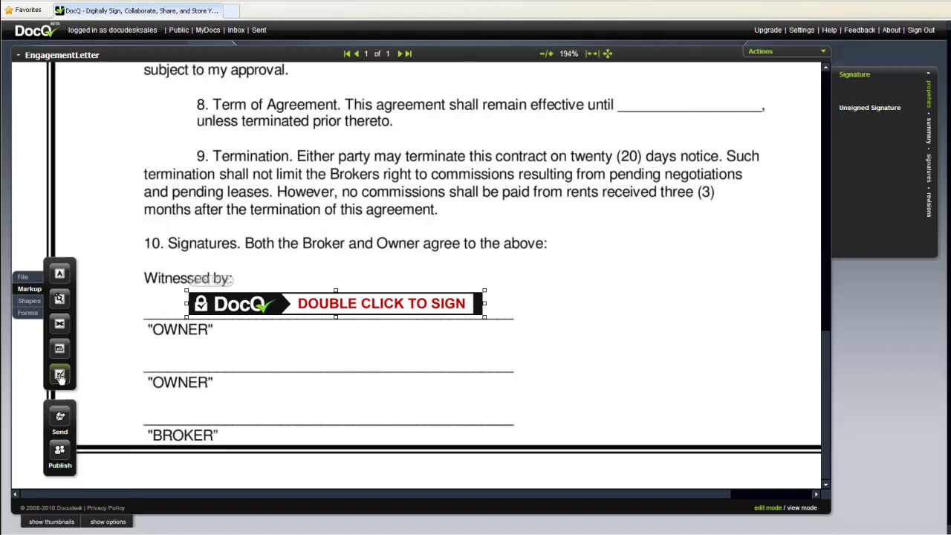
pyautogui.click(248, 358)
pyautogui.moveTo(279, 361); pyautogui.dragTo(222, 354)
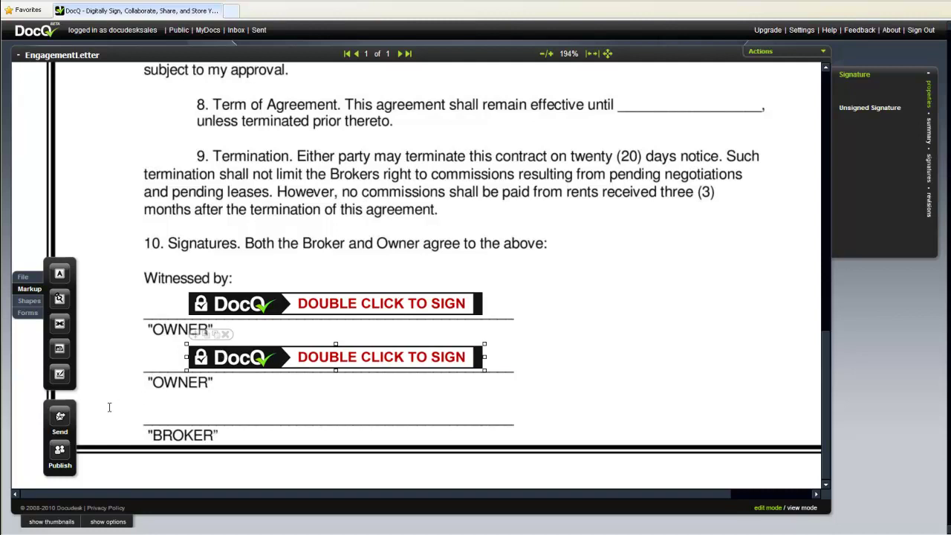
pyautogui.click(64, 373)
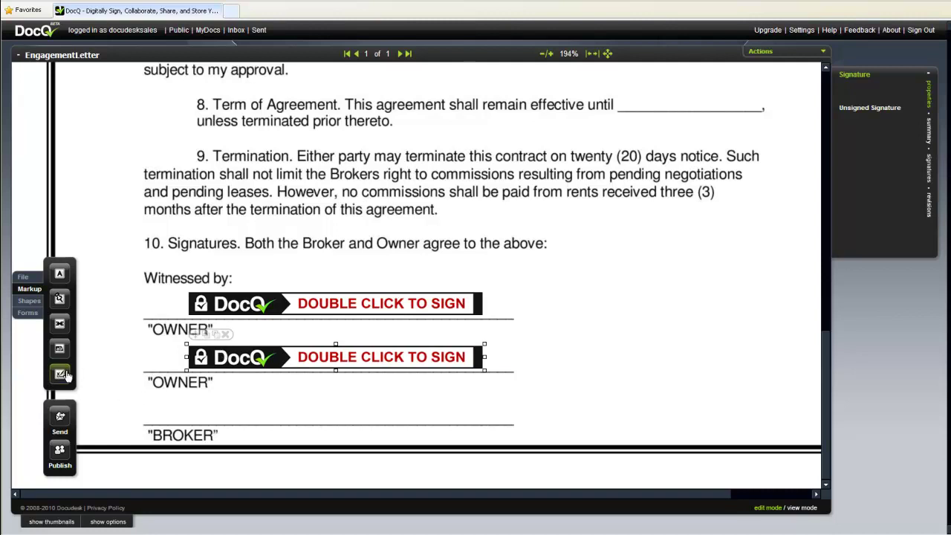
pyautogui.click(204, 410)
pyautogui.moveTo(256, 419); pyautogui.dragTo(231, 402)
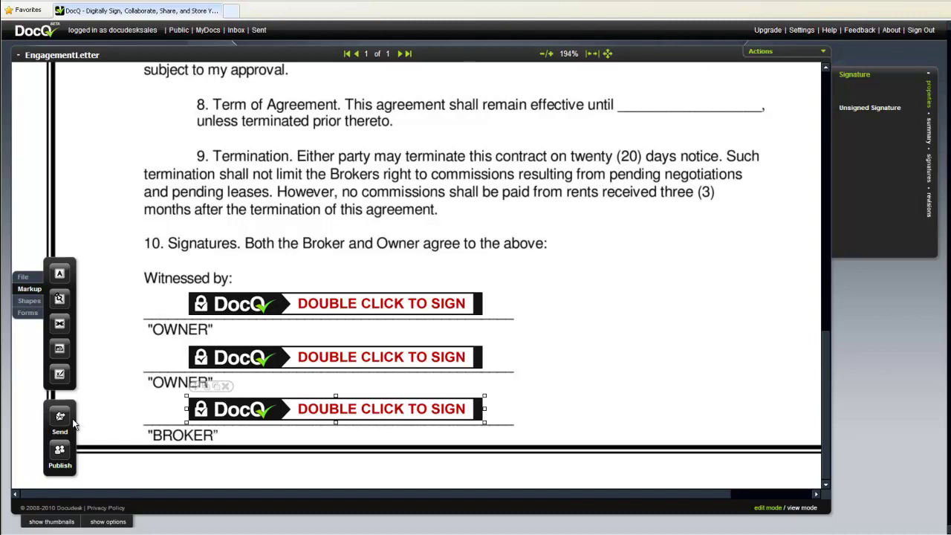
# Address EngagementLetter to both owners' e-mail addresses, with subject 'Engagement Letter' and a review-and-sign message.
pyautogui.click(63, 419)
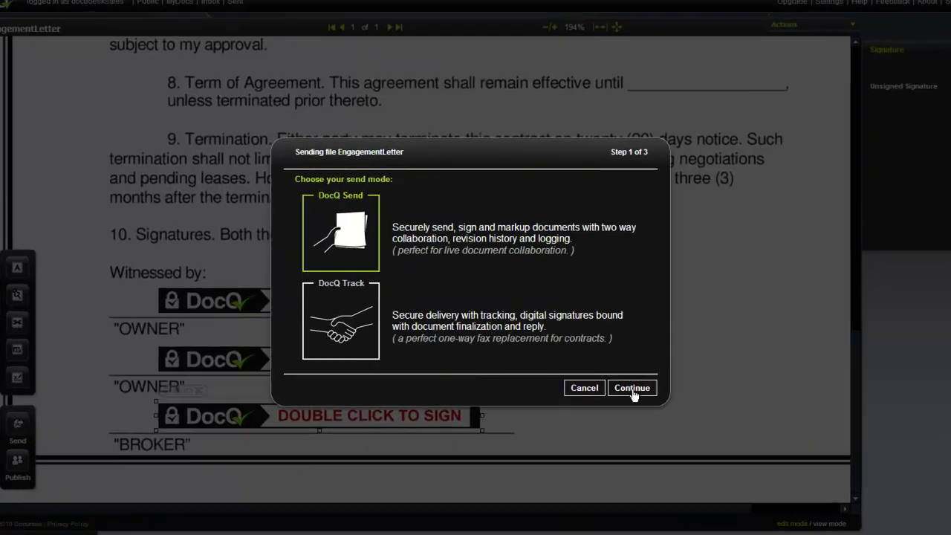
pyautogui.click(623, 384)
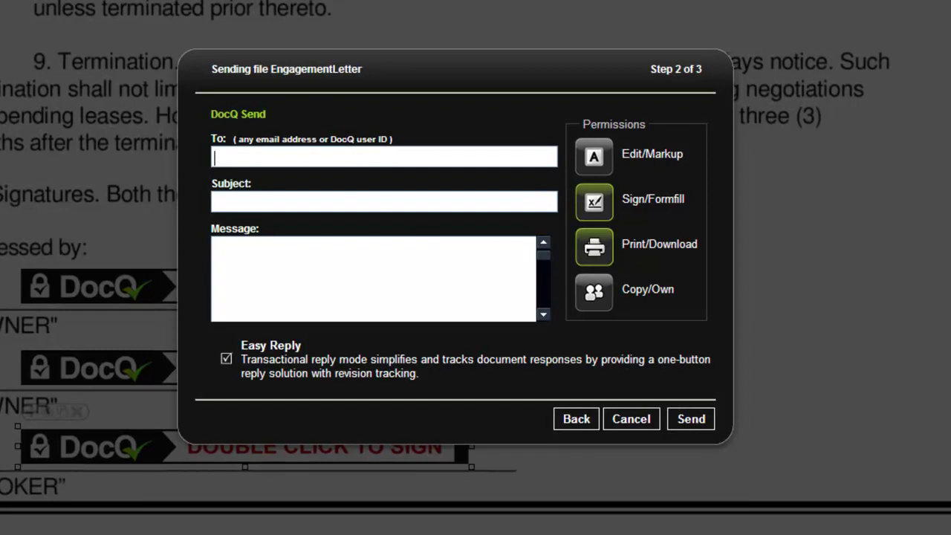
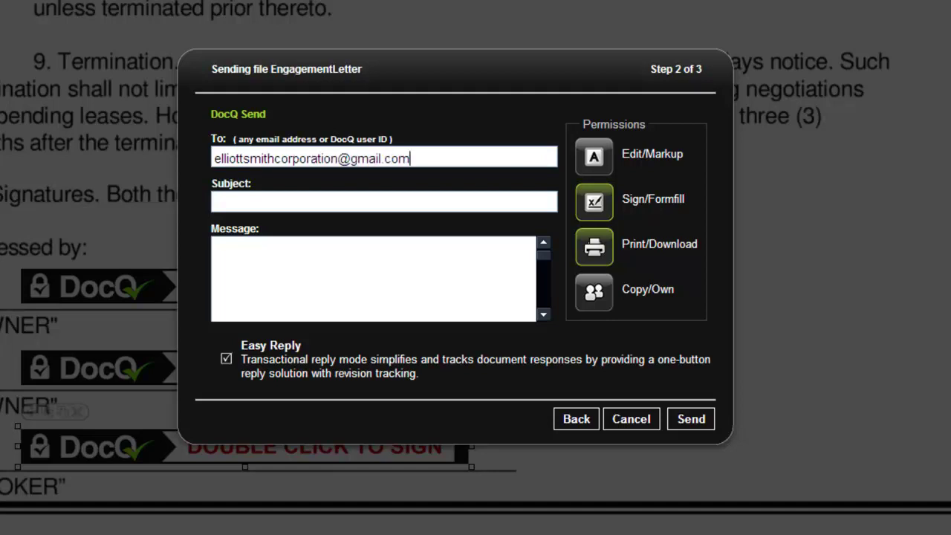
pyautogui.write(', ')
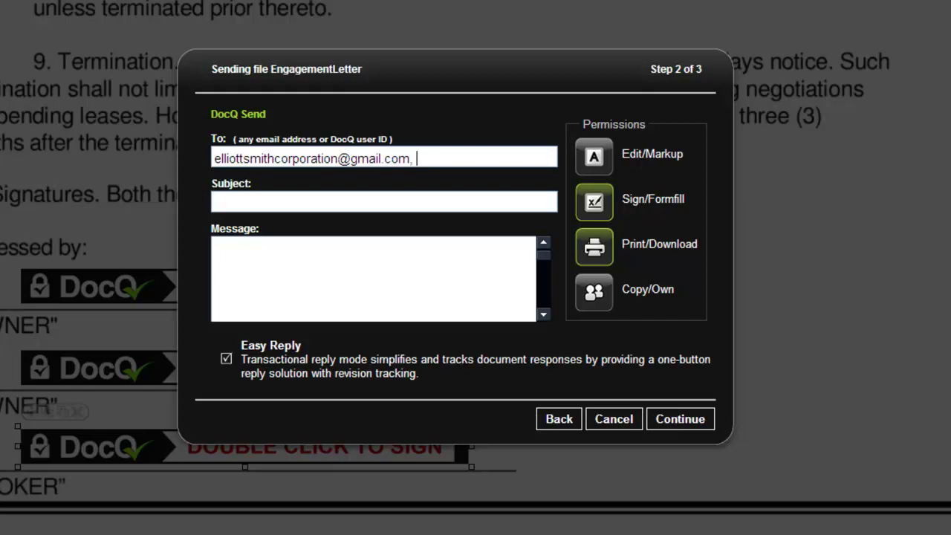
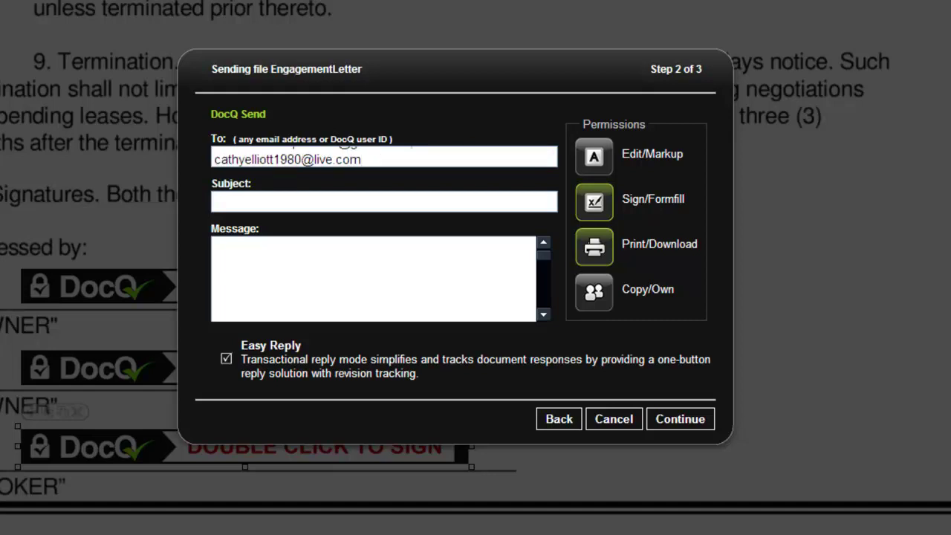
pyautogui.write('Engagement ')
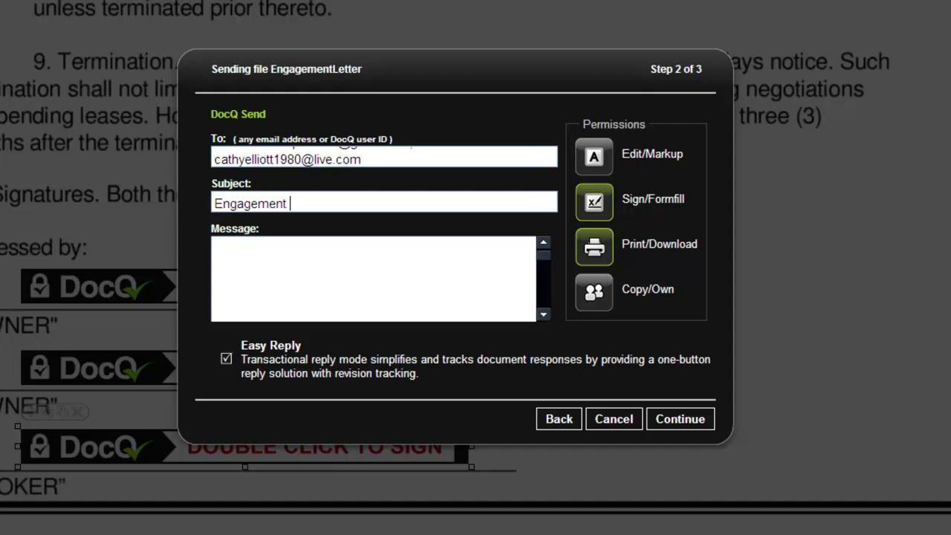
pyautogui.write('Letter')
pyautogui.write('Please review ')
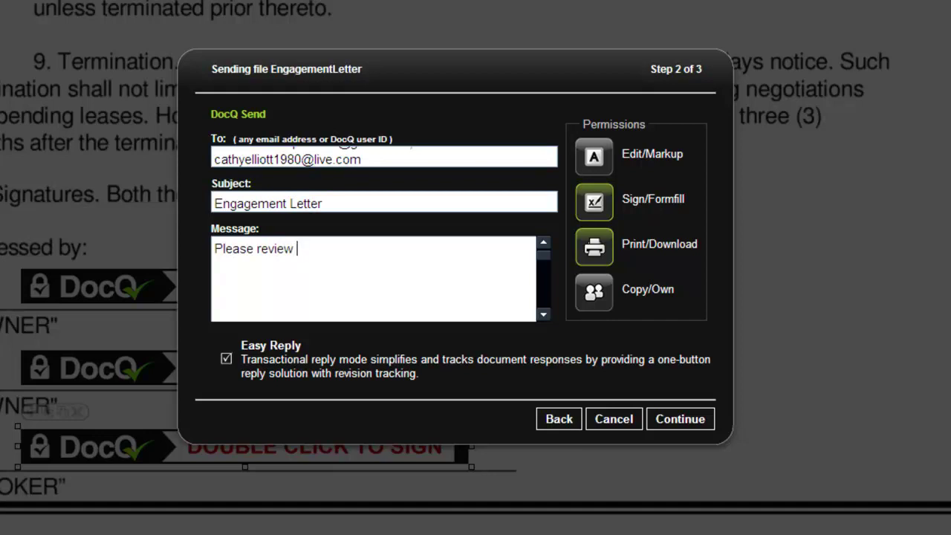
pyautogui.write('this contract and sign.')
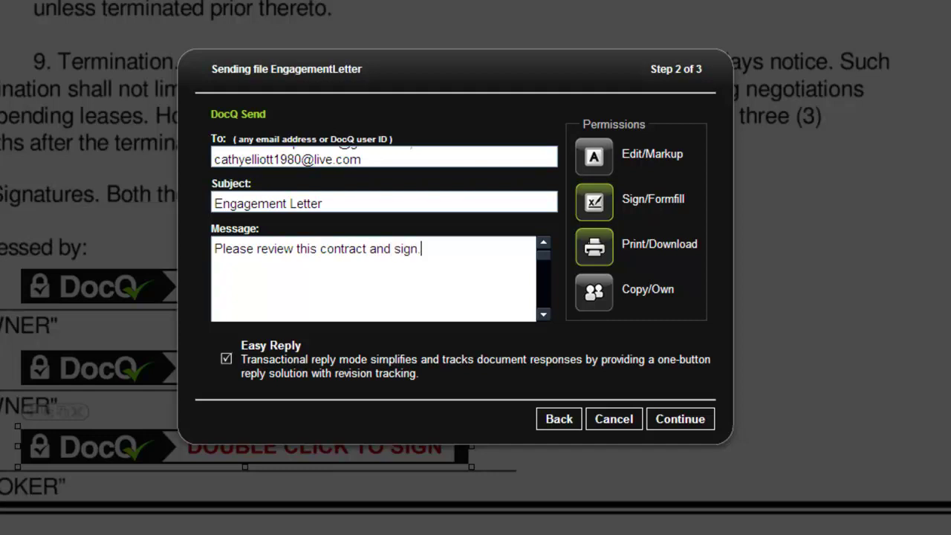
# Turn off Easy Reply and send it as one document shared by all signers.
pyautogui.click(225, 360)
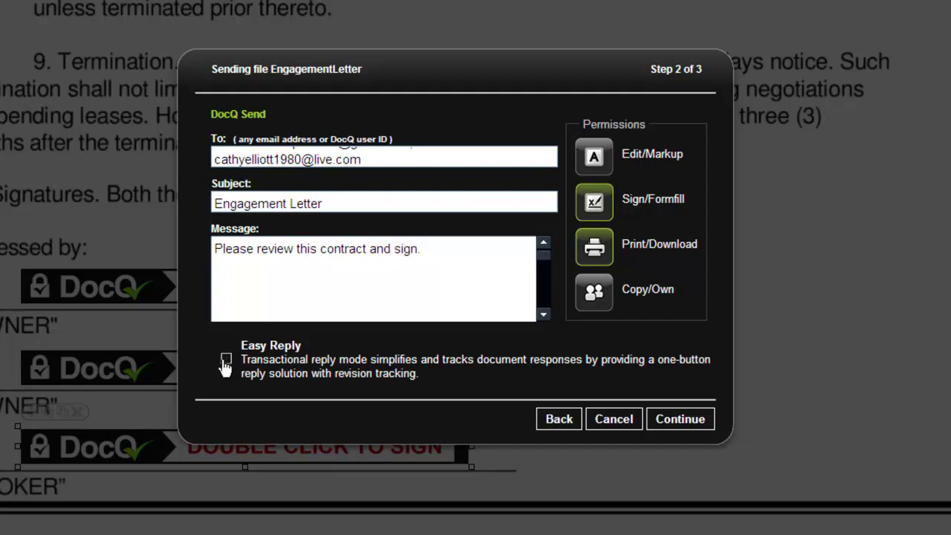
pyautogui.click(669, 419)
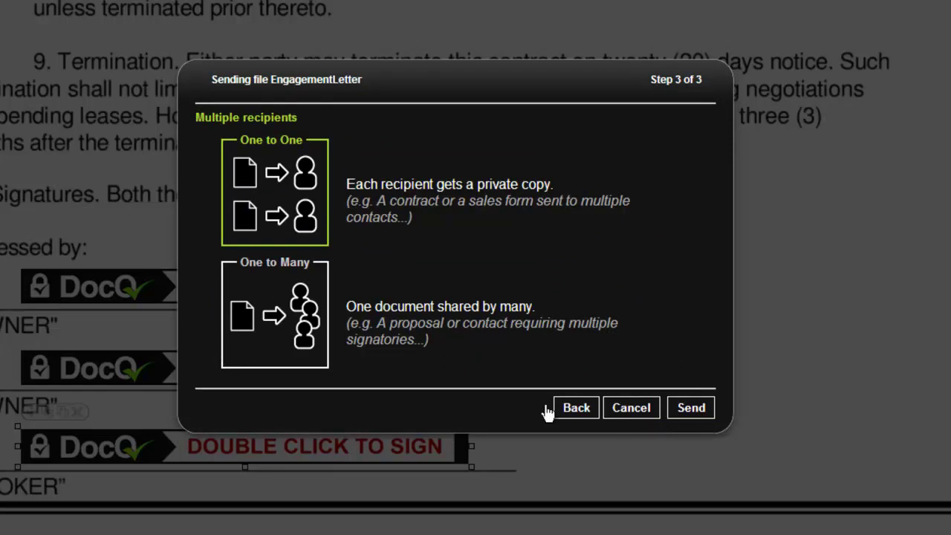
pyautogui.click(301, 353)
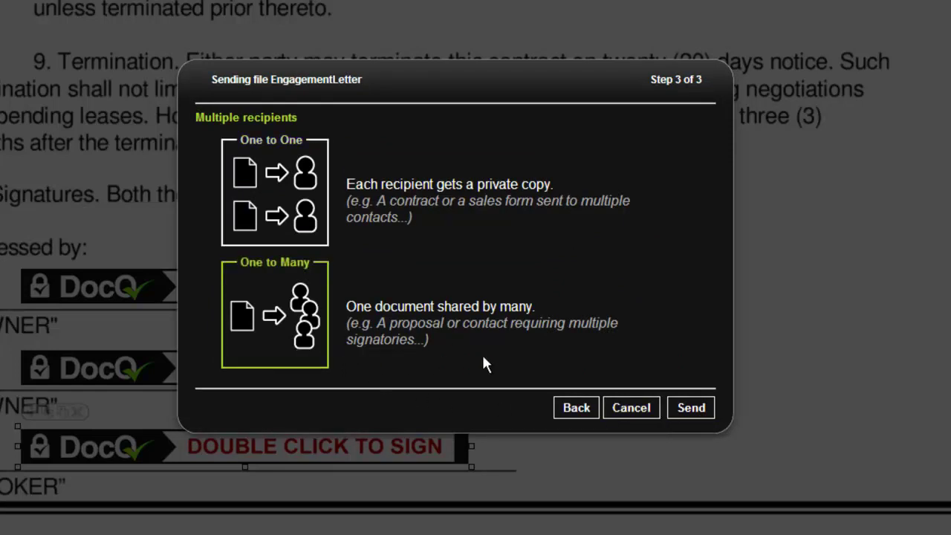
pyautogui.click(685, 409)
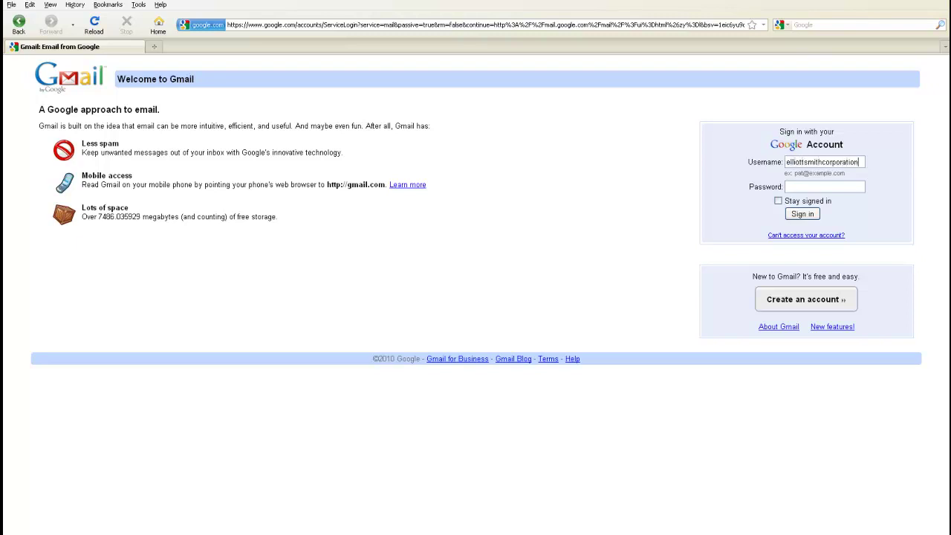
# Sign in to Gmail and follow the Docudesk Sales DocQ email's link to the contract.
pyautogui.write('@gmail.com')
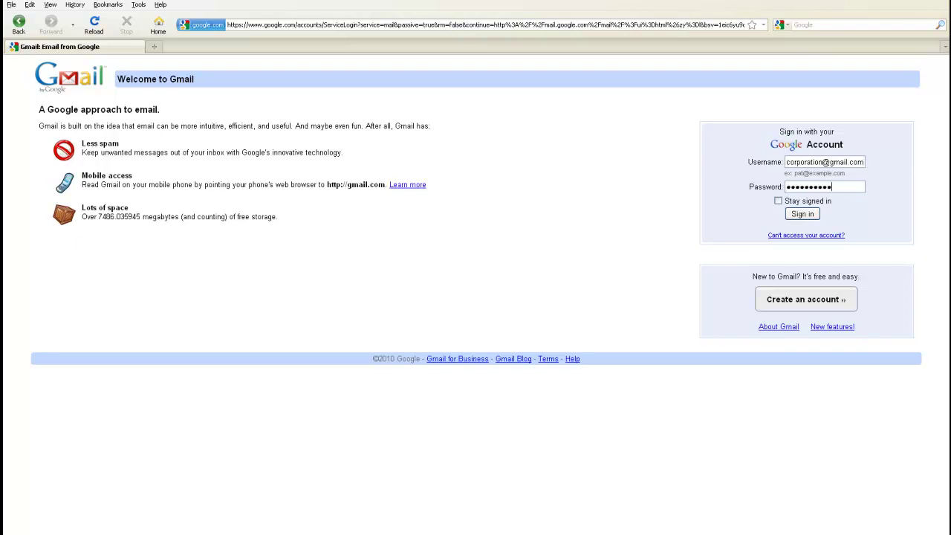
pyautogui.press('Return')
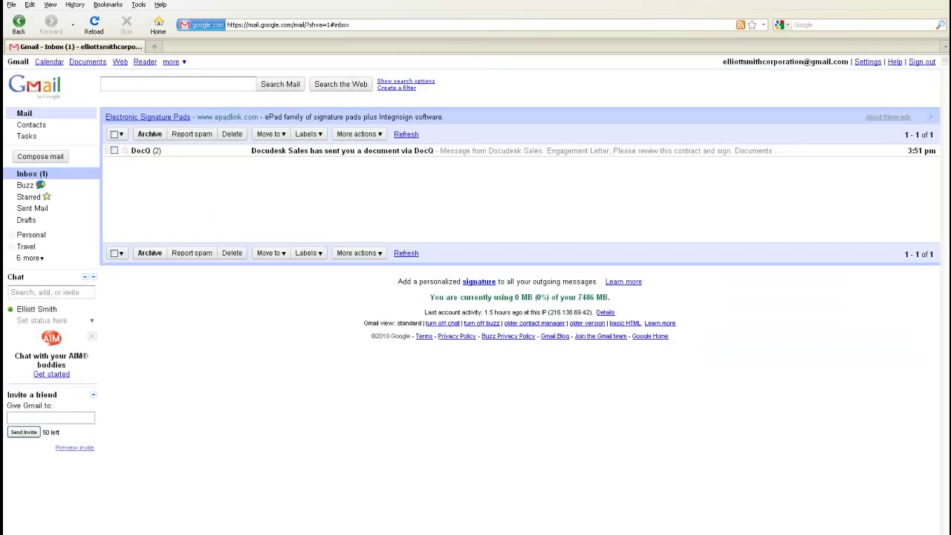
pyautogui.click(344, 152)
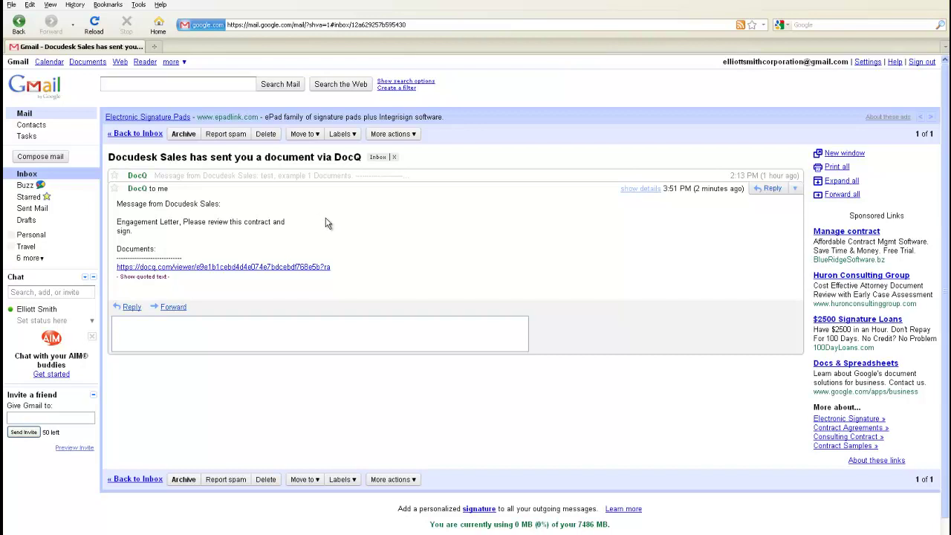
pyautogui.click(202, 266)
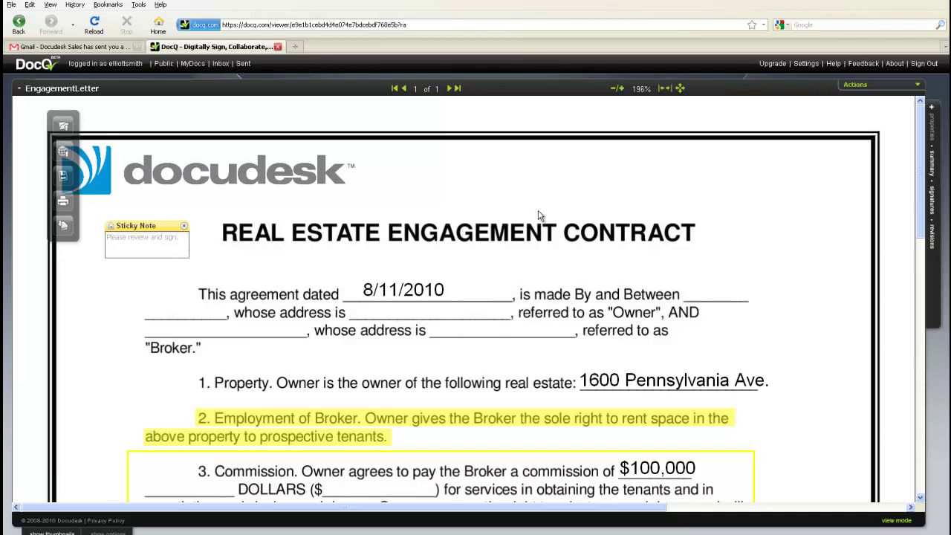
# Apply the saved signature to the first OWNER line in section 10 and save the revision.
pyautogui.moveTo(921, 179); pyautogui.dragTo(928, 437)
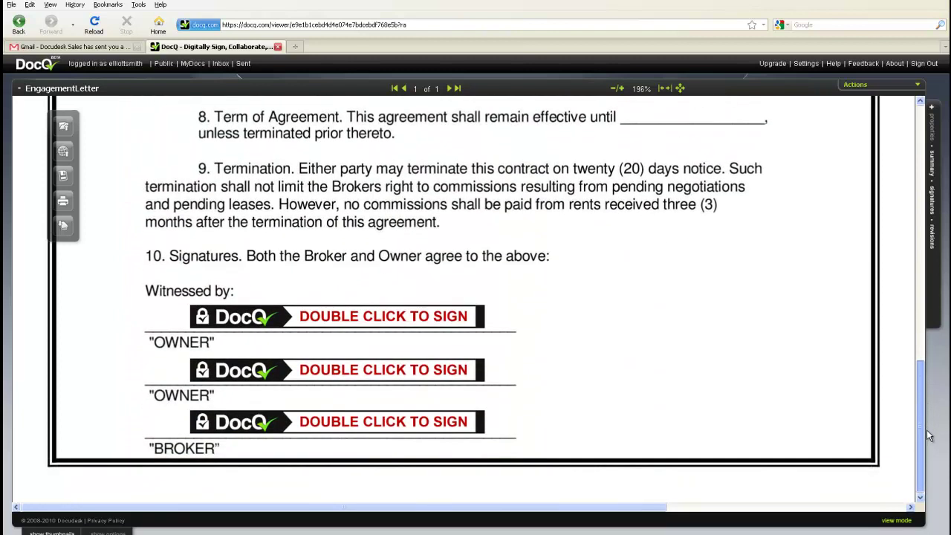
pyautogui.doubleClick(350, 318)
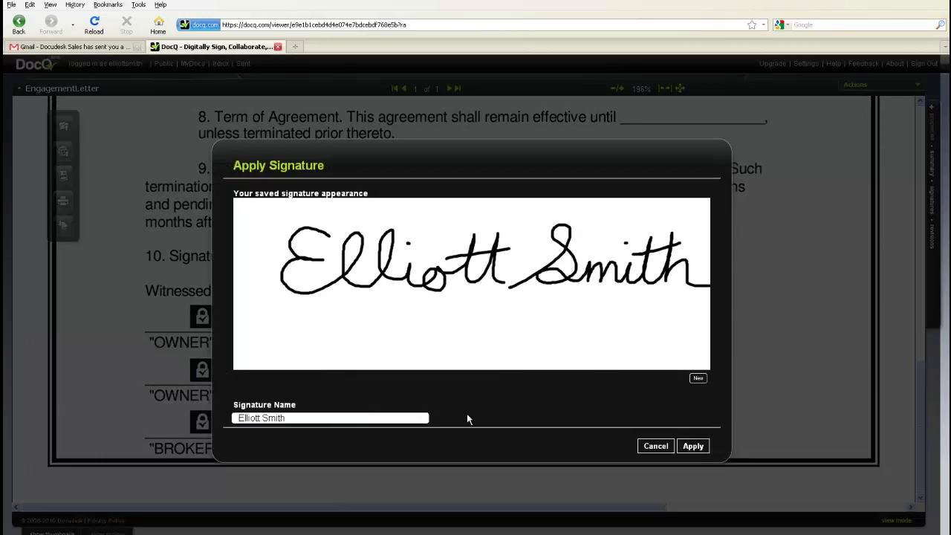
pyautogui.click(693, 446)
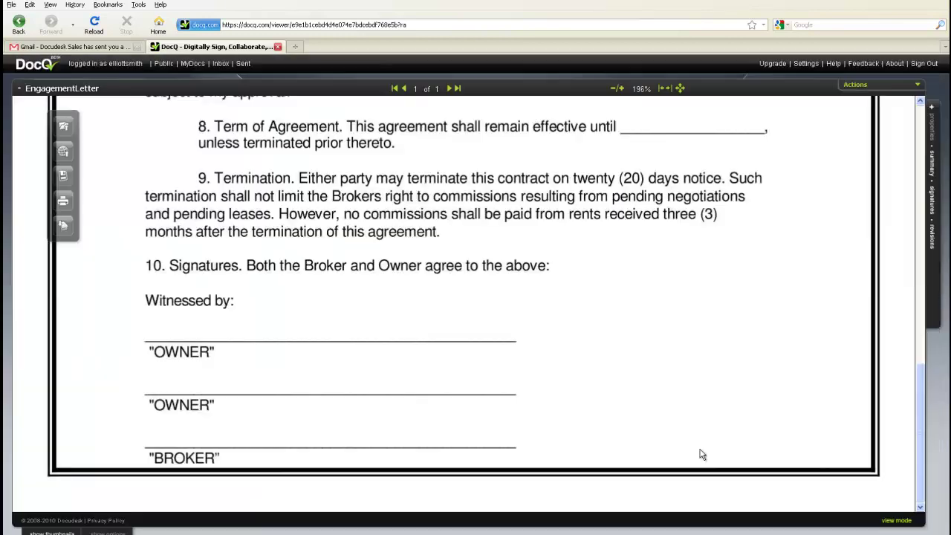
pyautogui.moveTo(469, 362)
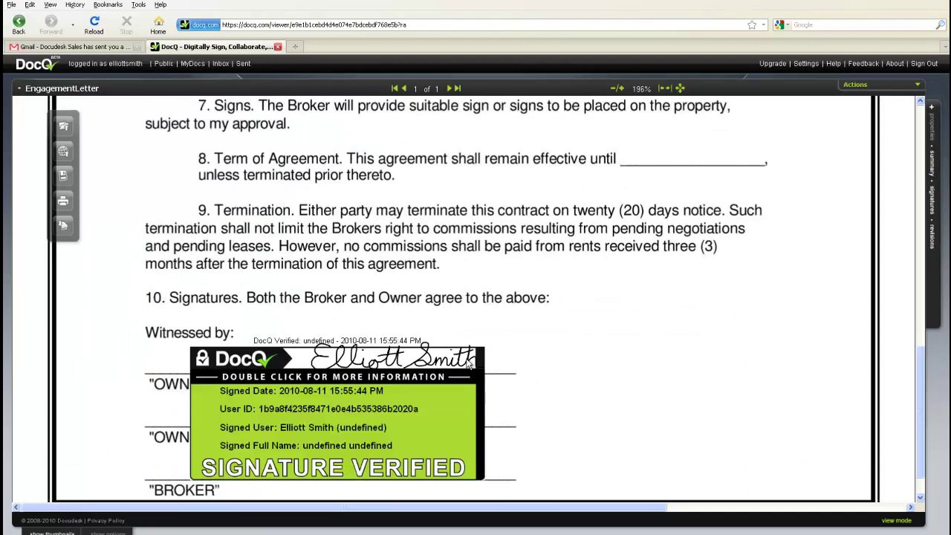
pyautogui.rightClick(525, 356)
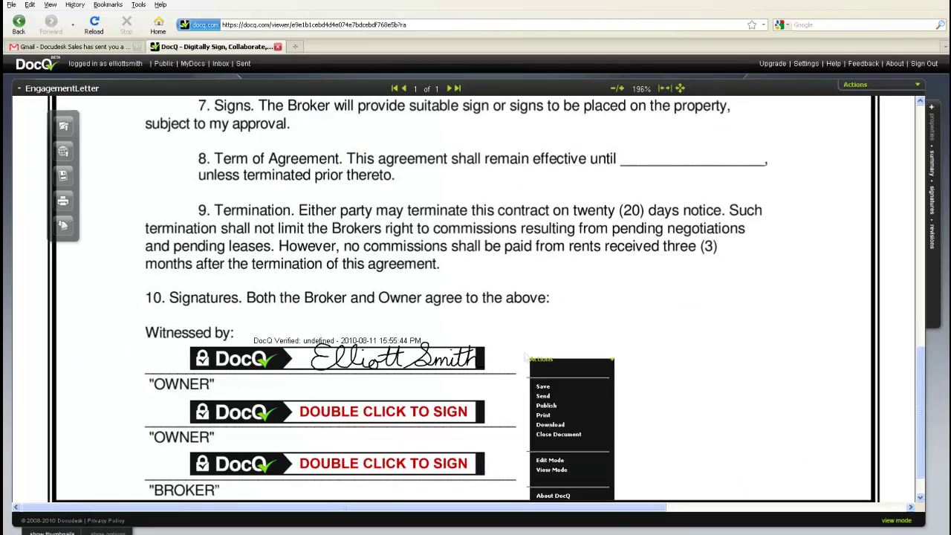
pyautogui.click(543, 386)
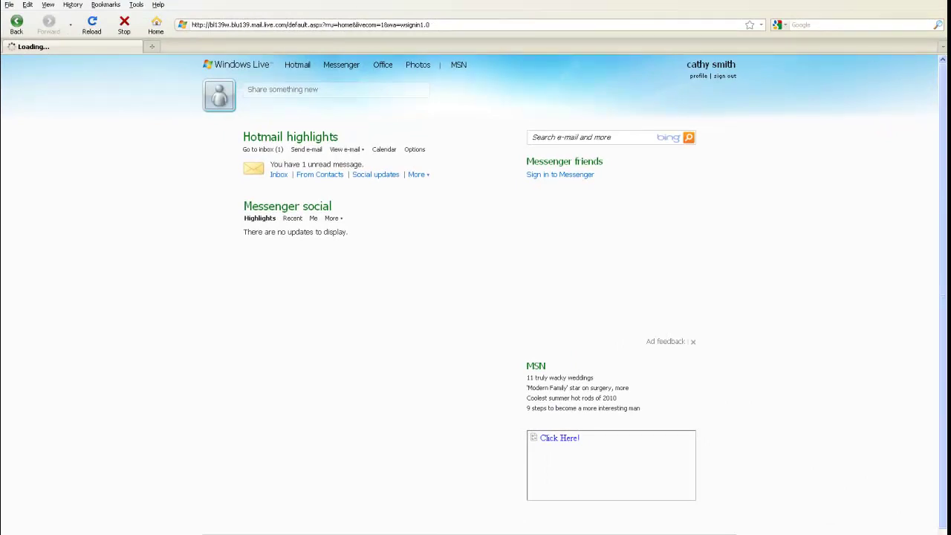
# Open the DocQ email in the Hotmail inbox and follow its docq.com link to the contract.
pyautogui.click(278, 174)
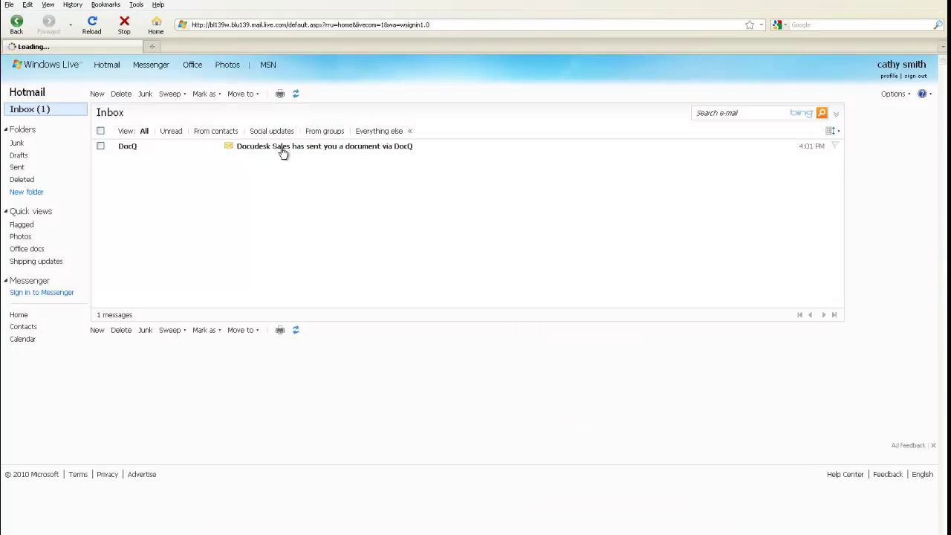
pyautogui.click(281, 149)
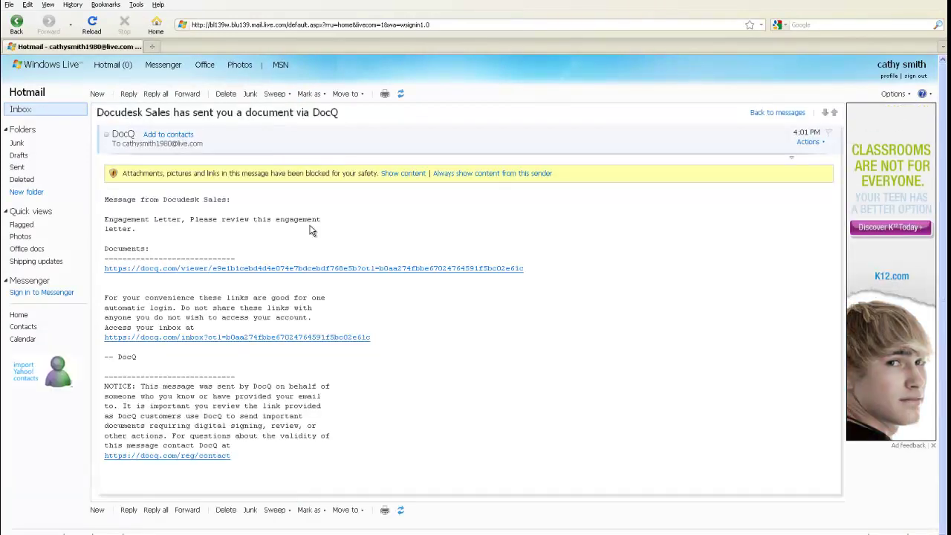
pyautogui.click(315, 269)
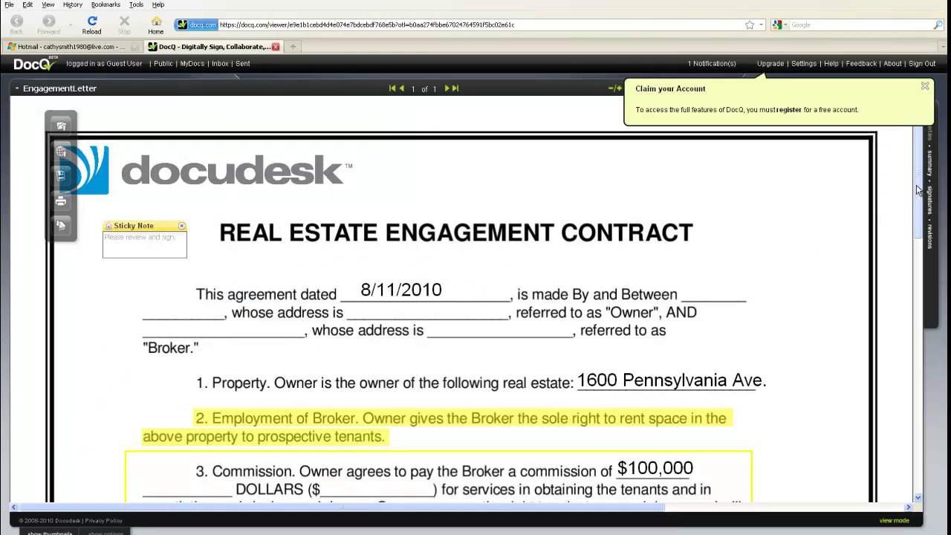
pyautogui.moveTo(919, 190); pyautogui.dragTo(910, 452)
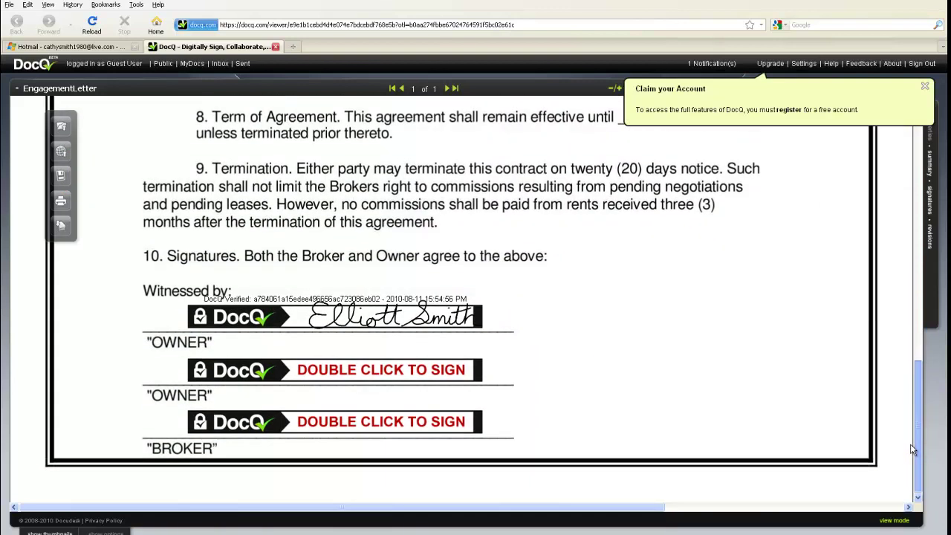
# Fill in the Establish Your Identity form from the second OWNER box and create the account.
pyautogui.doubleClick(313, 374)
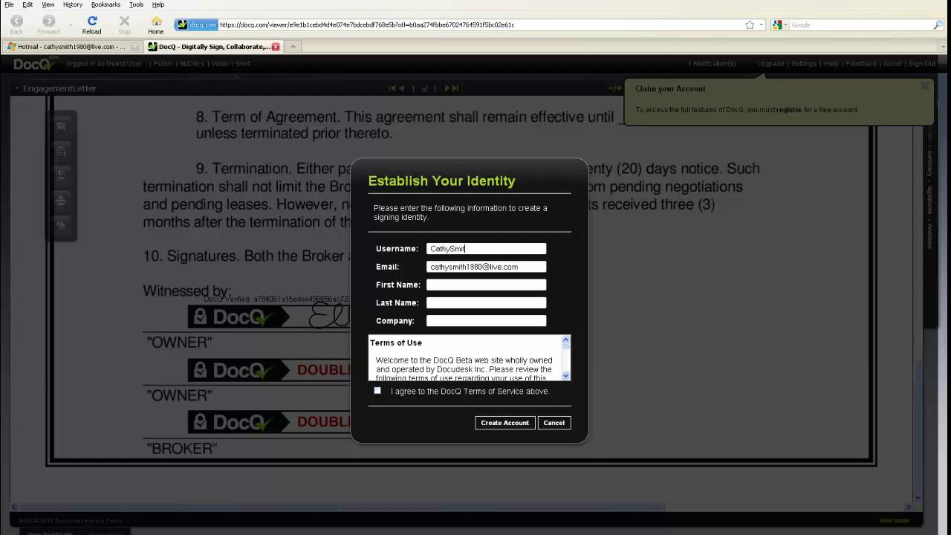
pyautogui.press('Tab')
pyautogui.press('Tab')
pyautogui.click(498, 422)
pyautogui.click(571, 329)
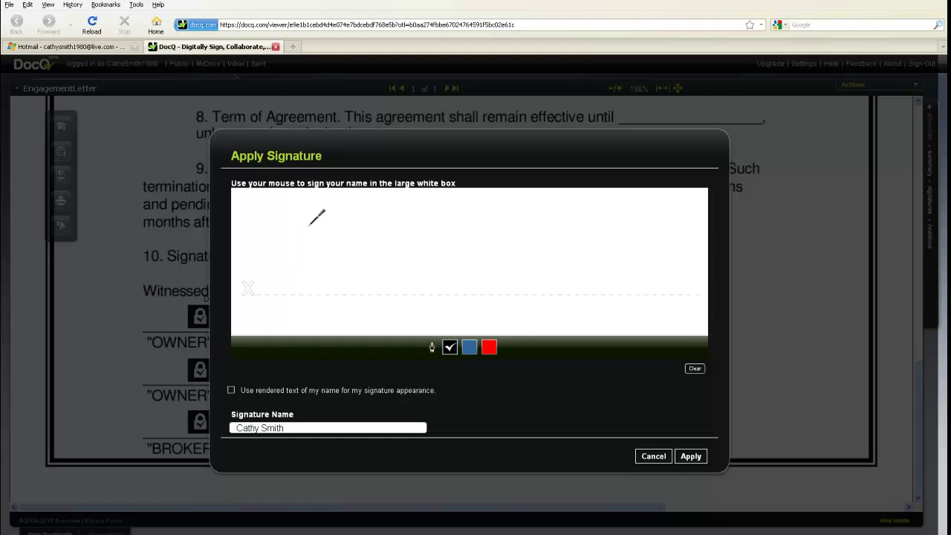
# Hand-draw the second owner's signature and apply it to the second OWNER line.
pyautogui.moveTo(308, 221)
pyautogui.mouseDown()
pyautogui.moveTo(291, 223)
pyautogui.moveTo(299, 270)
pyautogui.moveTo(364, 245)
pyautogui.moveTo(369, 265)
pyautogui.moveTo(377, 236)
pyautogui.moveTo(431, 253)
pyautogui.moveTo(404, 273)
pyautogui.moveTo(451, 275)
pyautogui.mouseUp()
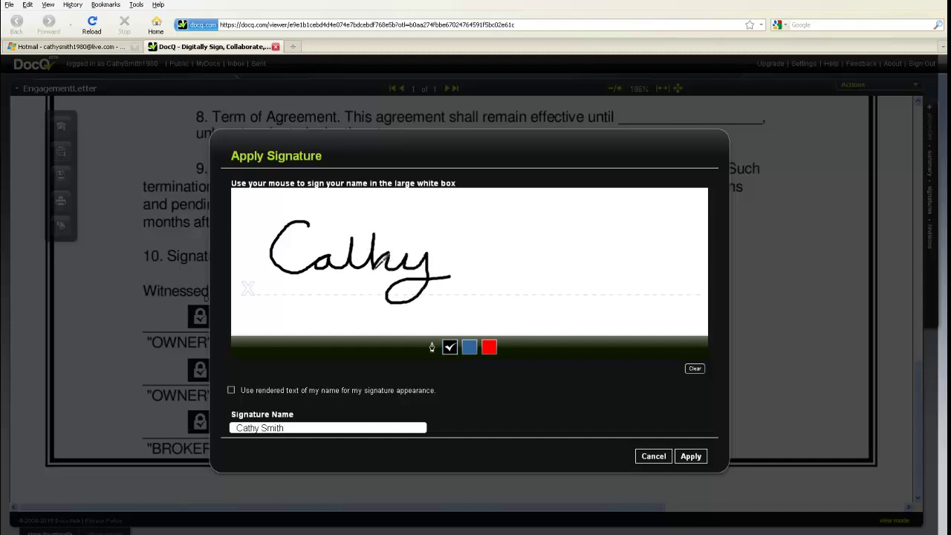
pyautogui.moveTo(364, 248); pyautogui.dragTo(342, 248)
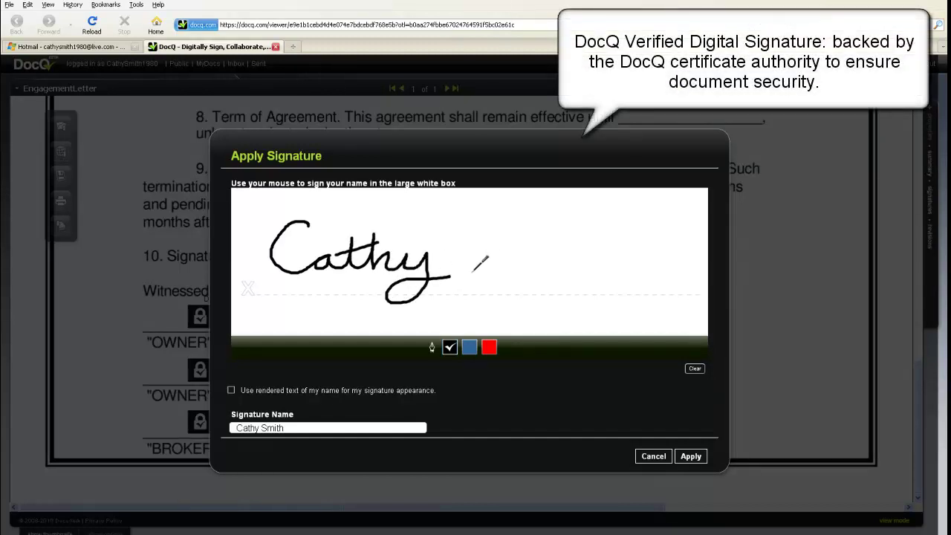
pyautogui.moveTo(477, 271)
pyautogui.mouseDown()
pyautogui.moveTo(548, 198)
pyautogui.moveTo(538, 231)
pyautogui.moveTo(499, 266)
pyautogui.moveTo(562, 244)
pyautogui.moveTo(570, 256)
pyautogui.moveTo(606, 262)
pyautogui.moveTo(627, 245)
pyautogui.moveTo(630, 263)
pyautogui.moveTo(652, 219)
pyautogui.mouseUp()
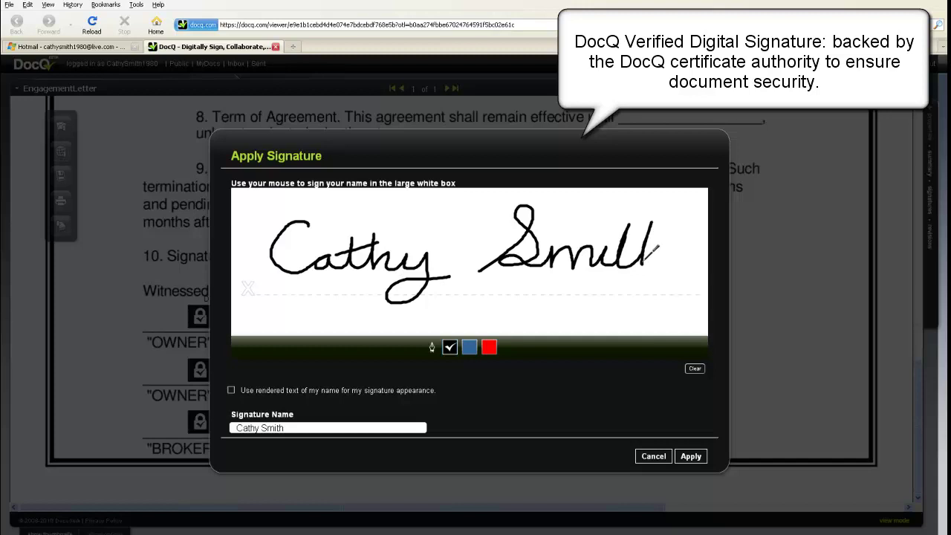
pyautogui.moveTo(652, 250); pyautogui.dragTo(685, 265)
pyautogui.moveTo(620, 238); pyautogui.dragTo(663, 218)
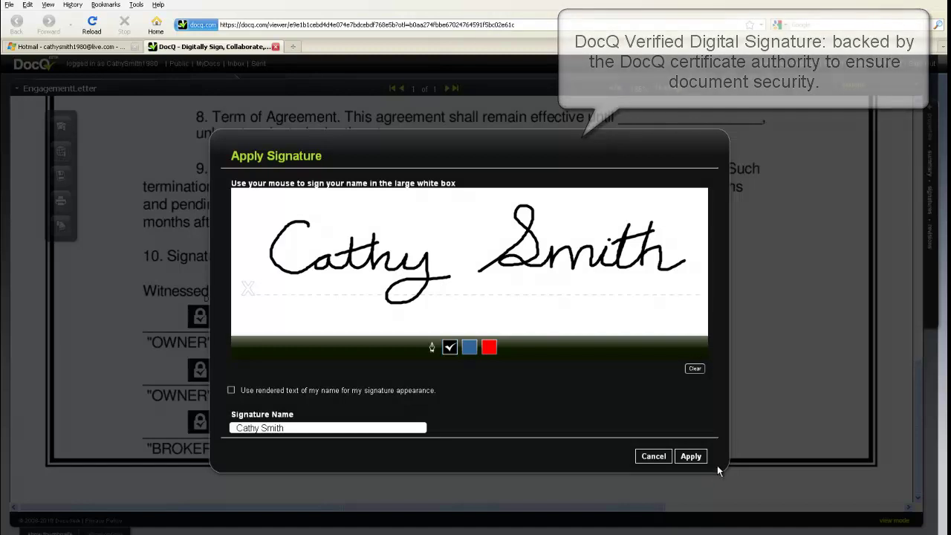
pyautogui.click(691, 456)
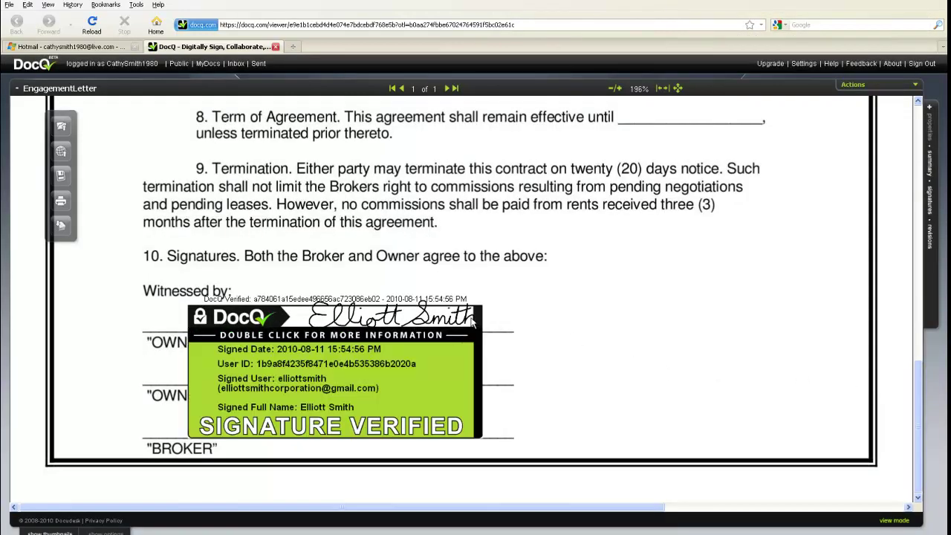
# Save the contract with the second owner's signature.
pyautogui.moveTo(455, 375)
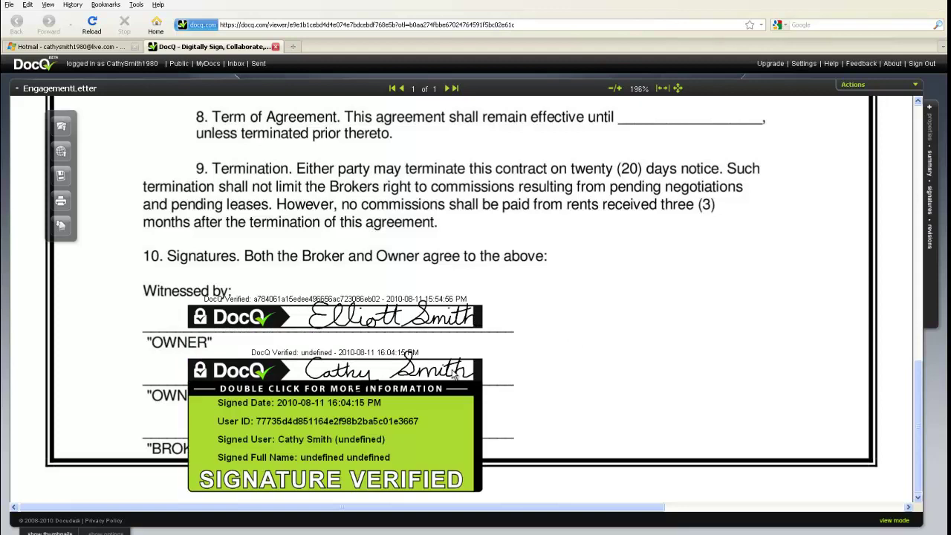
pyautogui.rightClick(520, 345)
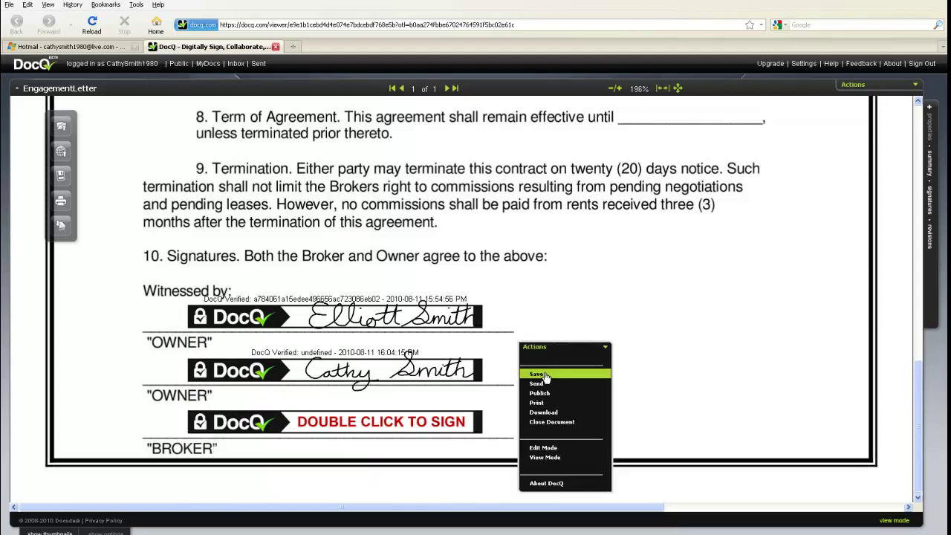
pyautogui.click(543, 375)
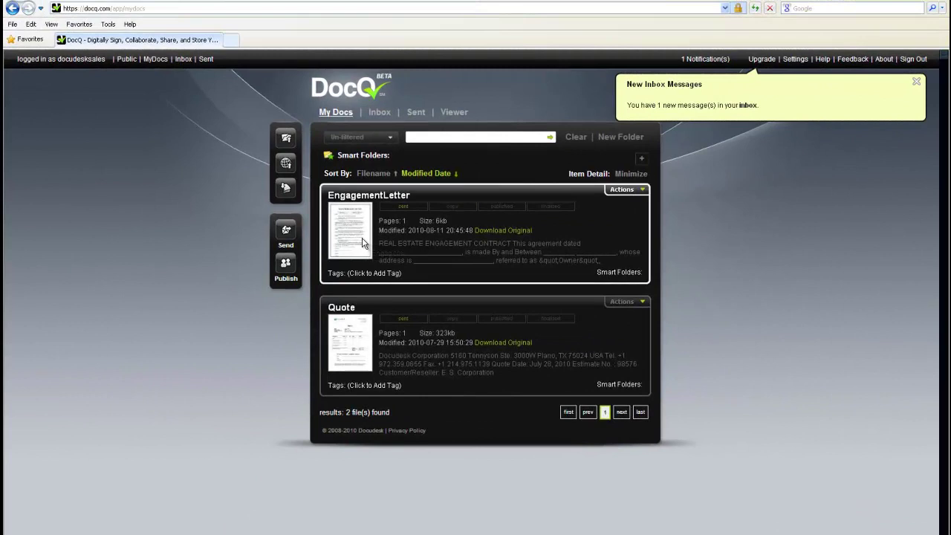
# View EngagementLetter from My Docs and scroll down to its signature blocks.
pyautogui.click(641, 190)
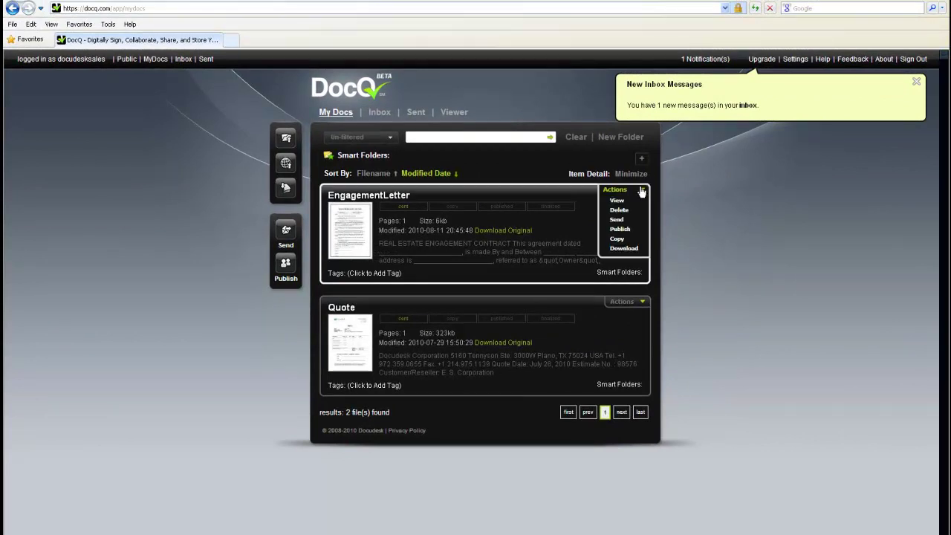
pyautogui.click(637, 202)
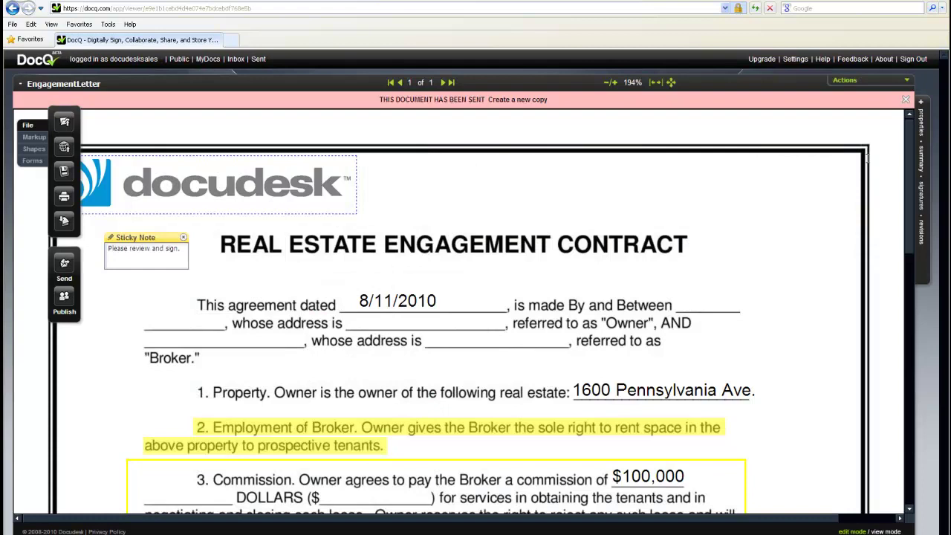
pyautogui.scroll(-10, 911, 166)
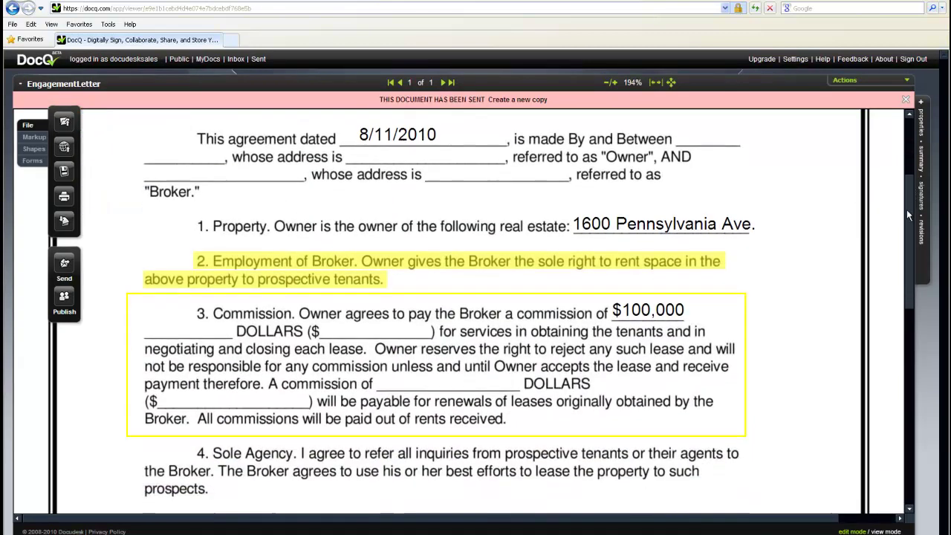
pyautogui.scroll(-5, 900, 333)
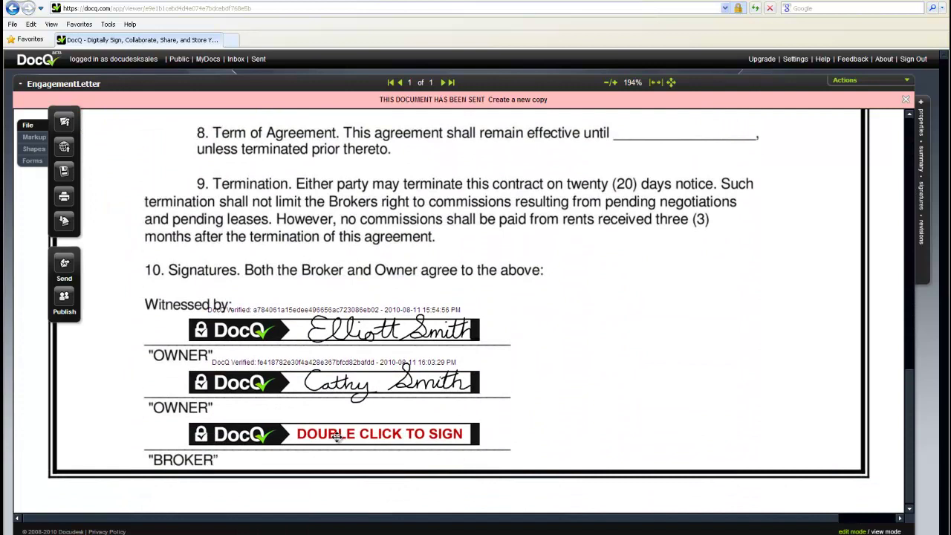
# Hand-draw the broker's signature on the BROKER line, apply it, and save the contract.
pyautogui.click(336, 437)
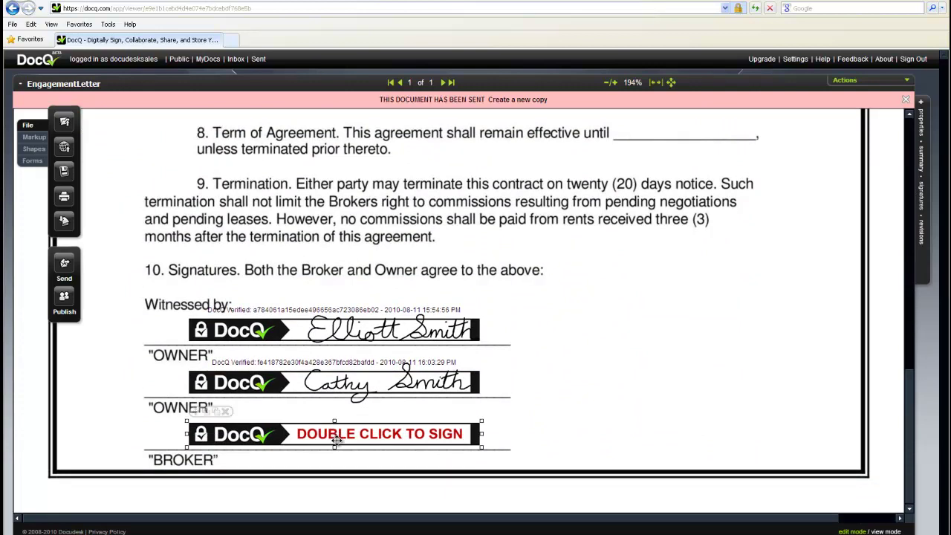
pyautogui.doubleClick(336, 438)
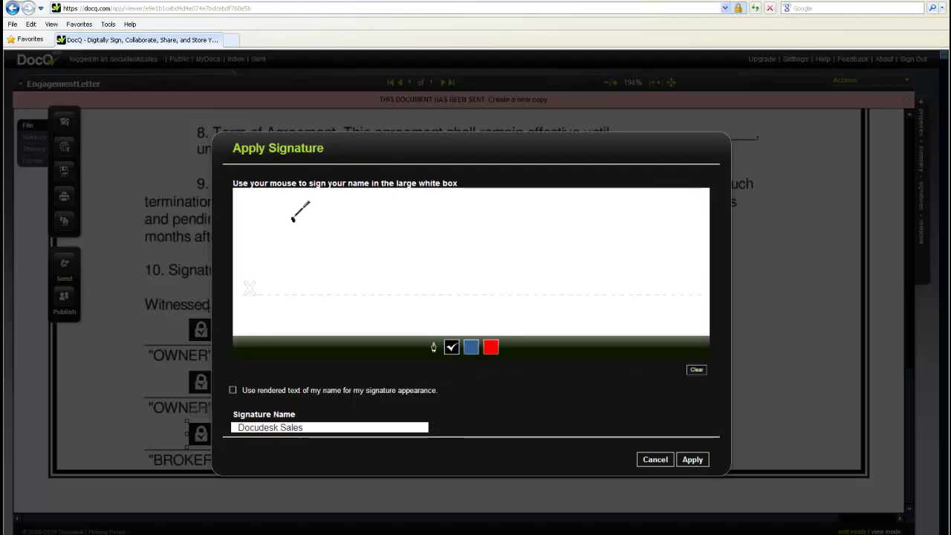
pyautogui.moveTo(295, 220)
pyautogui.mouseDown()
pyautogui.moveTo(275, 247)
pyautogui.moveTo(339, 218)
pyautogui.moveTo(318, 230)
pyautogui.moveTo(335, 238)
pyautogui.moveTo(352, 217)
pyautogui.moveTo(371, 219)
pyautogui.moveTo(401, 227)
pyautogui.moveTo(407, 248)
pyautogui.moveTo(437, 232)
pyautogui.moveTo(442, 253)
pyautogui.mouseUp()
pyautogui.moveTo(420, 213); pyautogui.dragTo(411, 224)
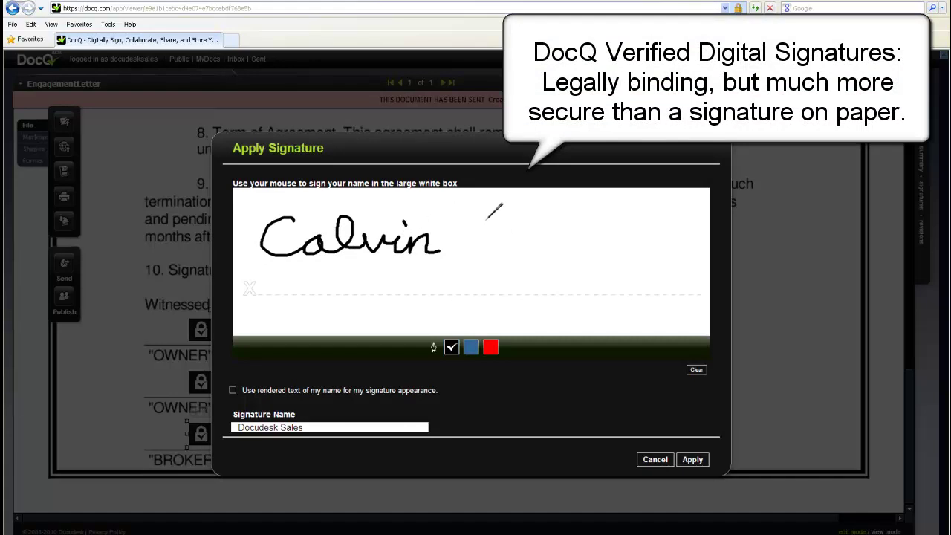
pyautogui.moveTo(488, 224)
pyautogui.mouseDown()
pyautogui.moveTo(497, 249)
pyautogui.moveTo(541, 244)
pyautogui.moveTo(550, 226)
pyautogui.moveTo(550, 237)
pyautogui.moveTo(584, 240)
pyautogui.moveTo(613, 208)
pyautogui.moveTo(597, 232)
pyautogui.moveTo(632, 224)
pyautogui.moveTo(624, 286)
pyautogui.moveTo(631, 244)
pyautogui.moveTo(646, 228)
pyautogui.moveTo(655, 245)
pyautogui.mouseUp()
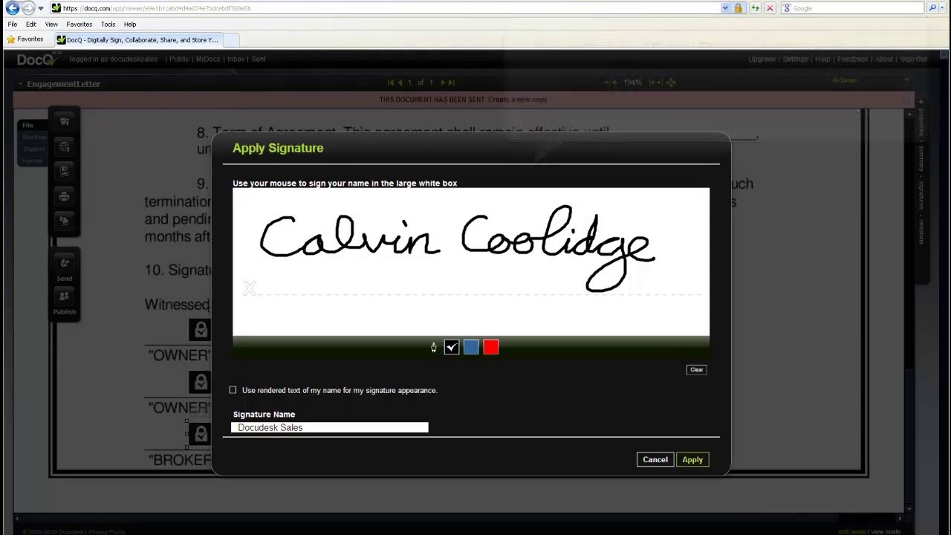
pyautogui.click(692, 459)
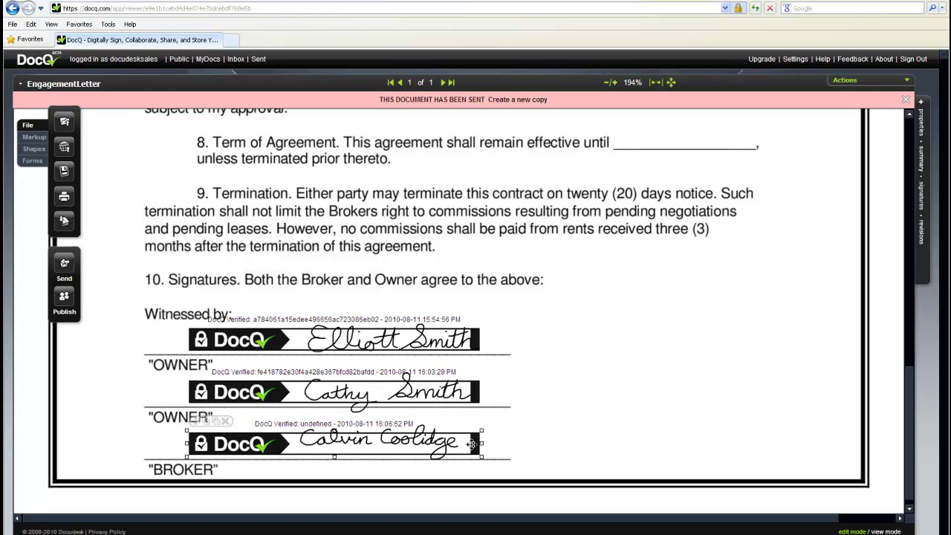
pyautogui.rightClick(523, 374)
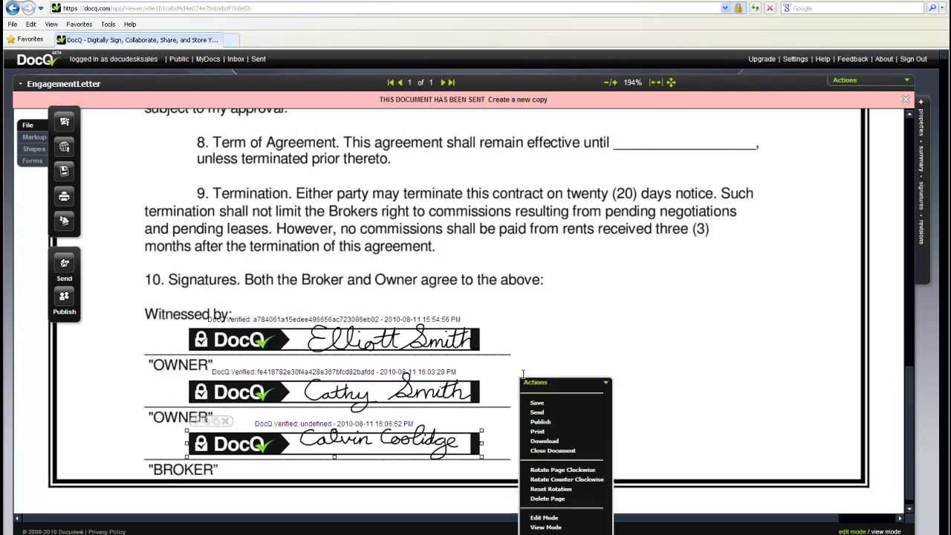
pyautogui.click(544, 405)
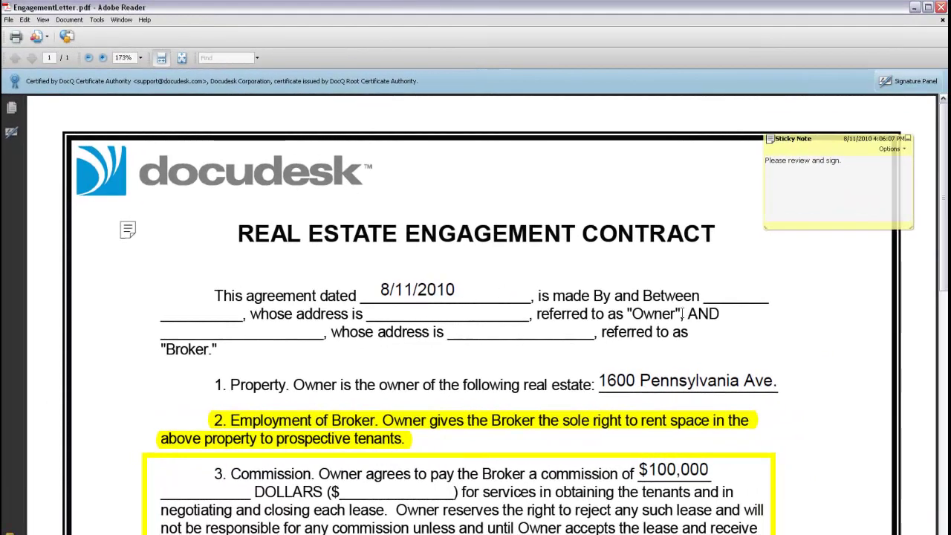
pyautogui.scroll(-1, 944, 214)
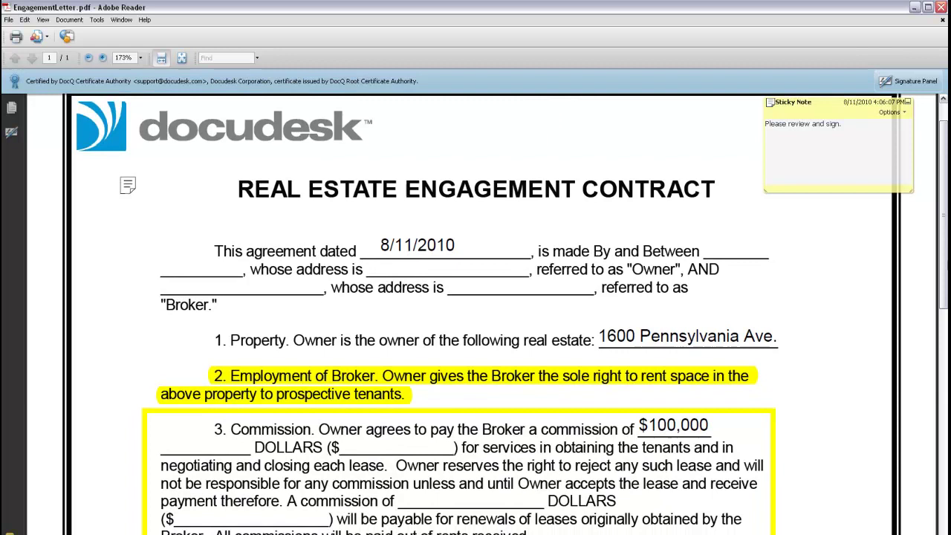
pyautogui.click(235, 135)
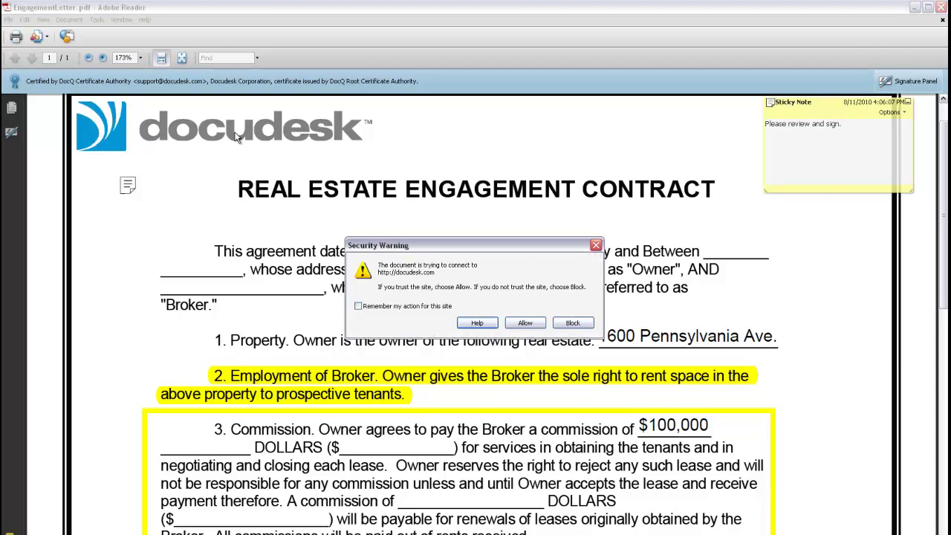
pyautogui.click(525, 322)
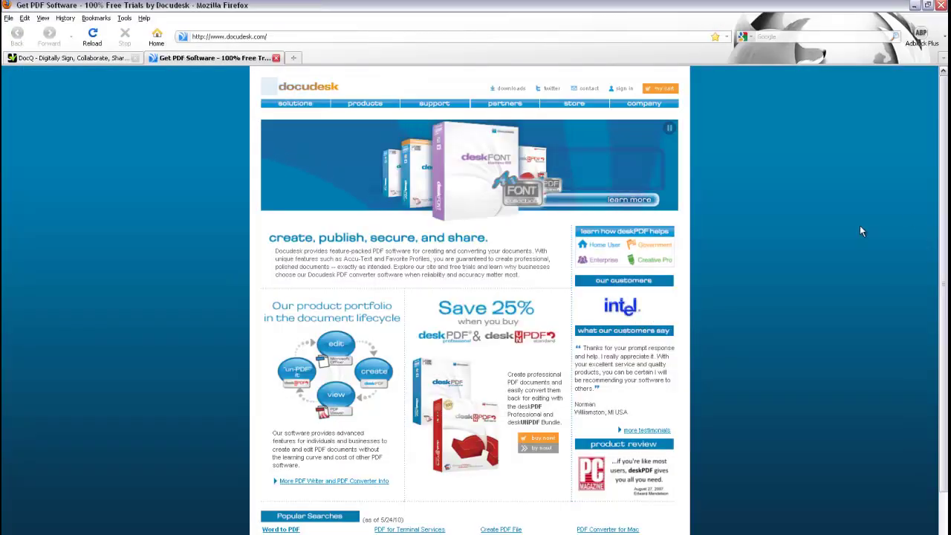
pyautogui.scroll(-1, 672, 236)
pyautogui.scroll(2, 672, 235)
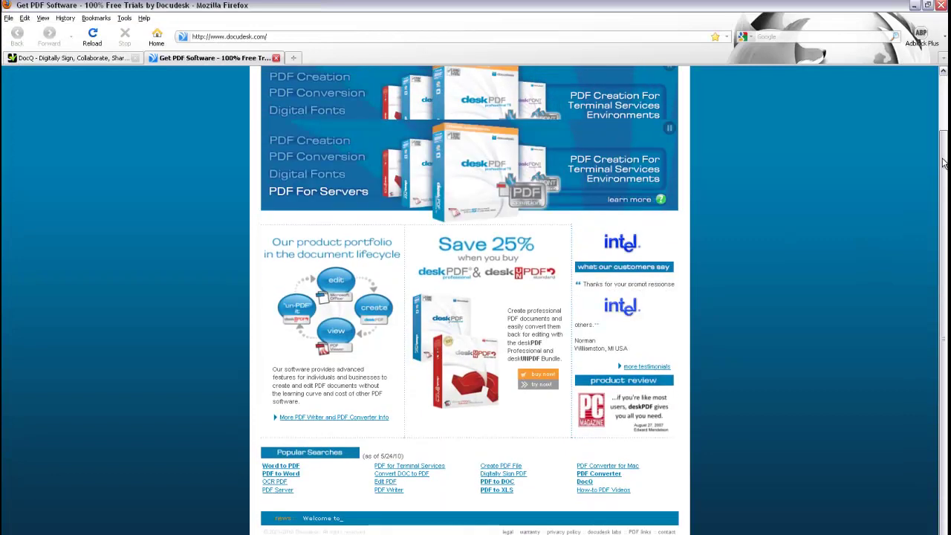
pyautogui.hotkey('alt', 'Tab')
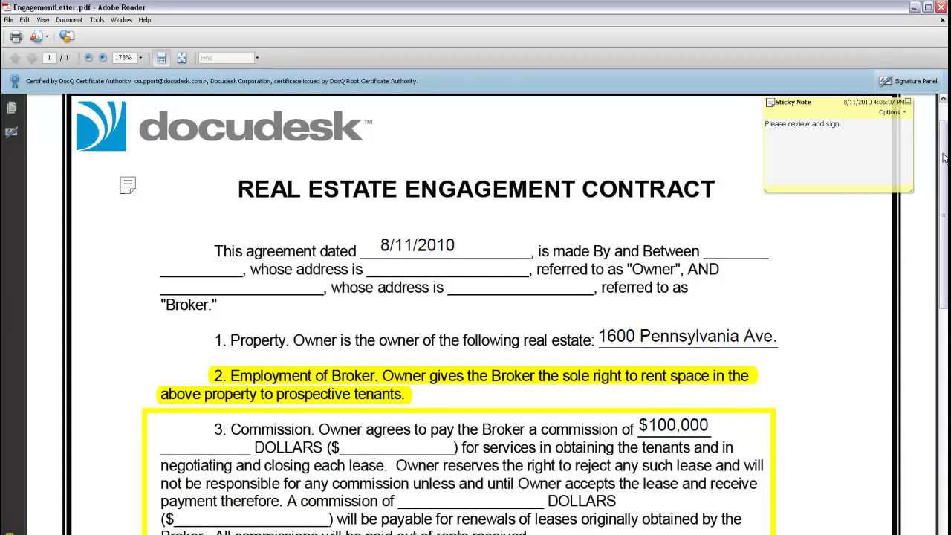
# Show the Signature Panel and expand the PDF's DocQ certification entry.
pyautogui.scroll(-5, 942, 157)
pyautogui.scroll(-10, 476, 312)
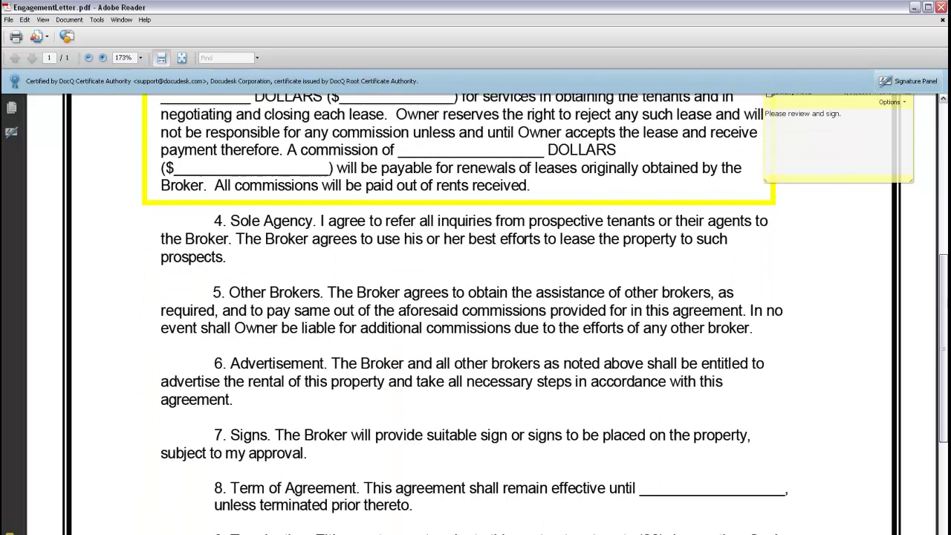
pyautogui.scroll(-1, 409, 513)
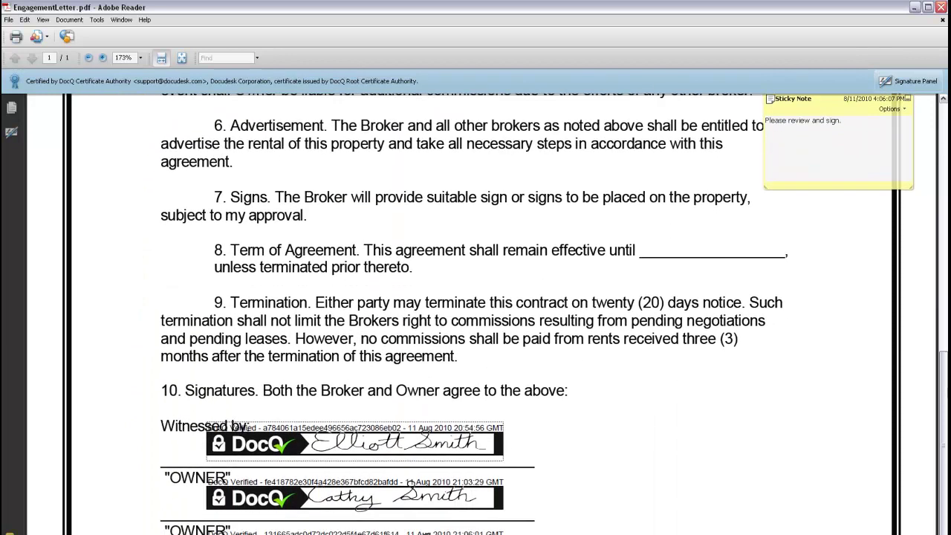
pyautogui.click(907, 81)
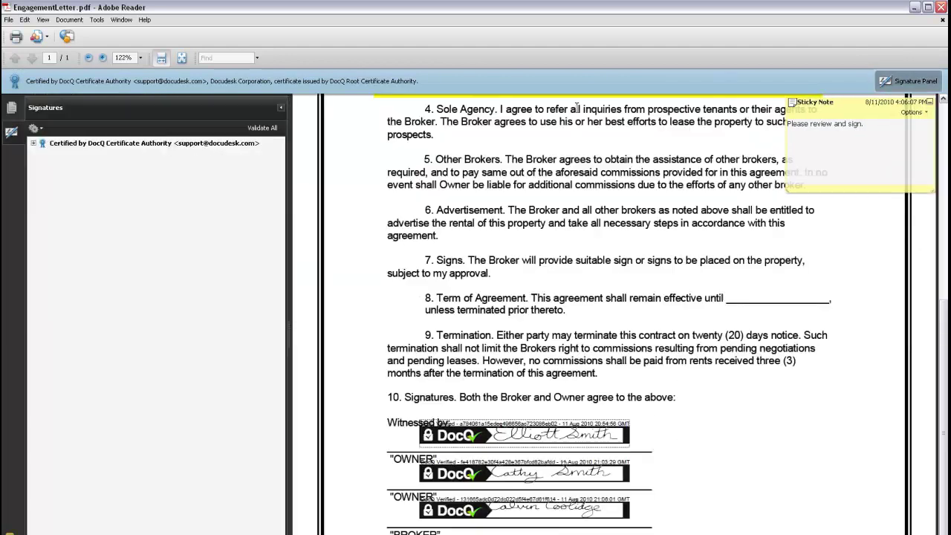
pyautogui.click(32, 143)
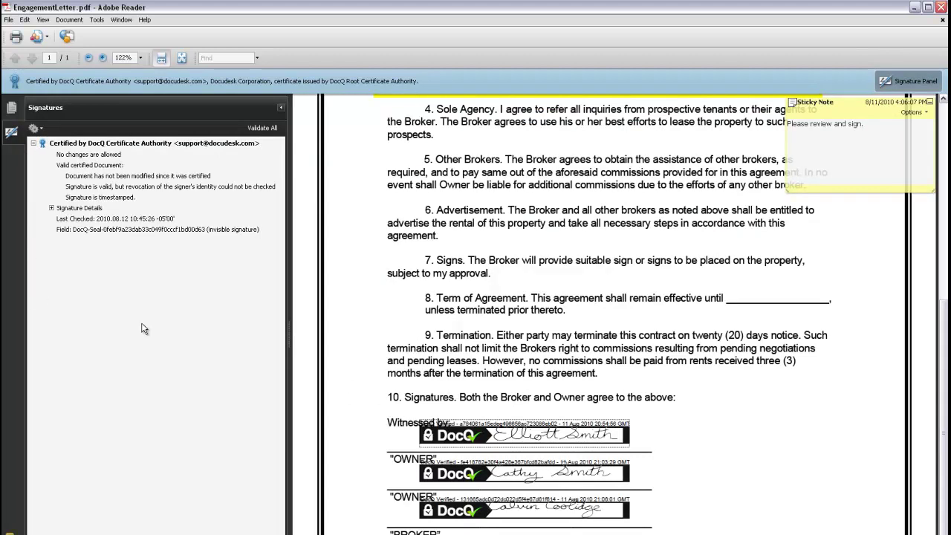
# Verify the first owner's signature online on docq.com.
pyautogui.moveTo(520, 435)
pyautogui.click(623, 436)
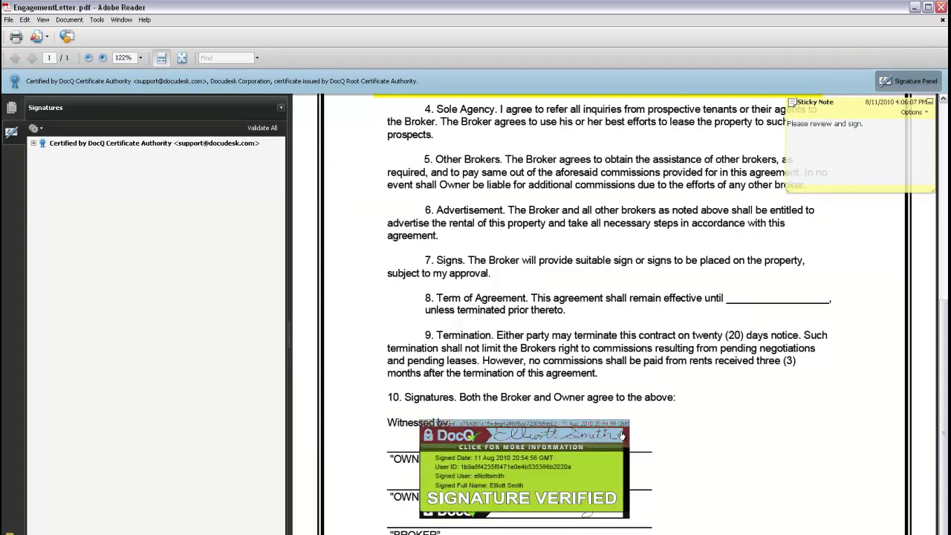
pyautogui.click(537, 328)
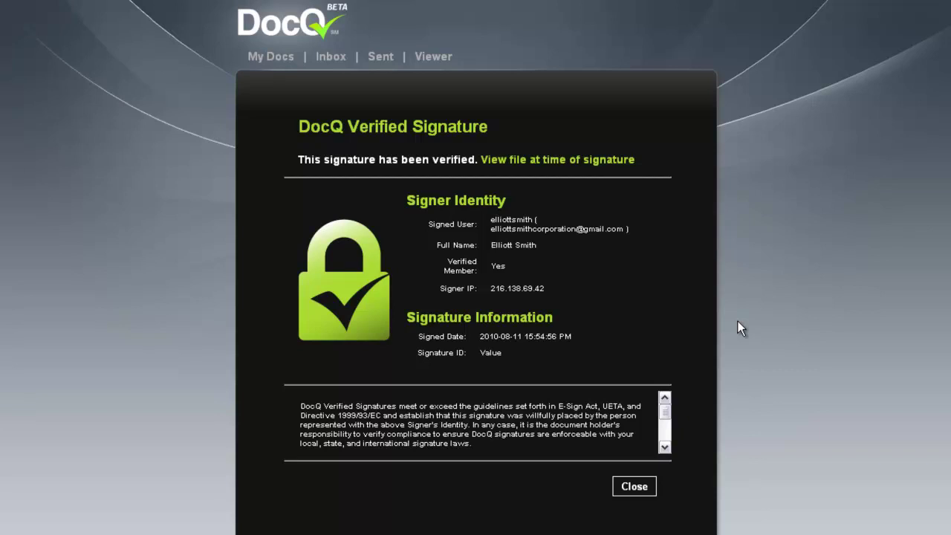
# Open the EngagementLetter as it was at the time of signing, Revision 2.
pyautogui.click(605, 165)
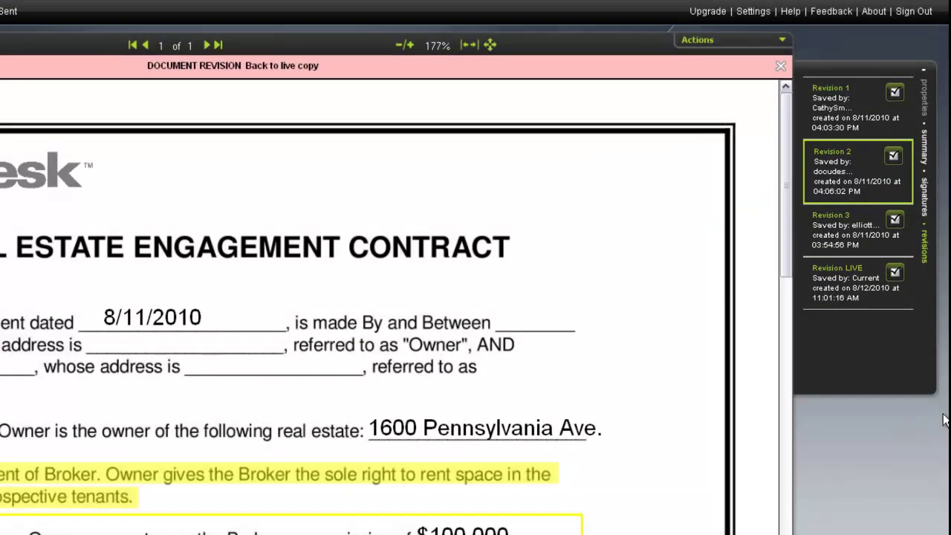
# Switch to the LIVE revision, scroll through all three signatures, and confirm the witness's signature reads Signature Verified.
pyautogui.click(846, 269)
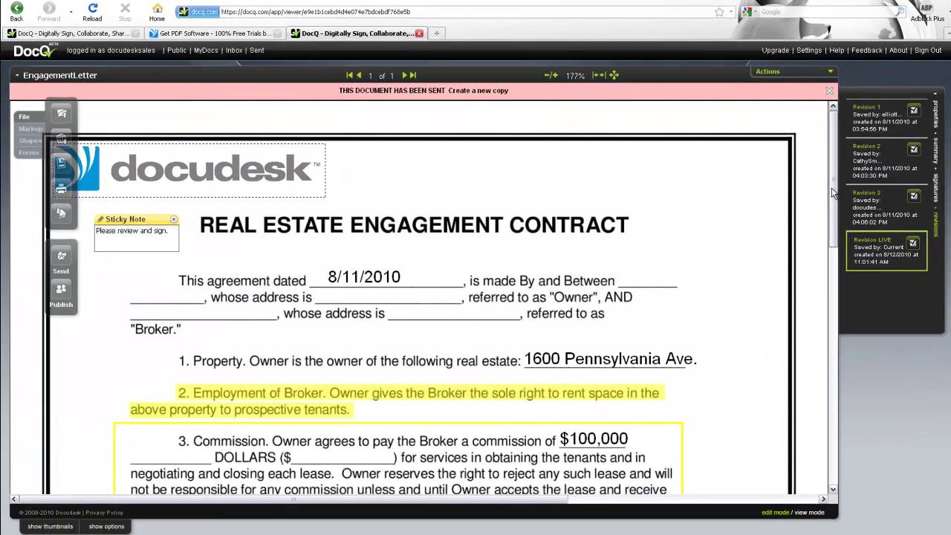
pyautogui.moveTo(834, 193); pyautogui.dragTo(832, 420)
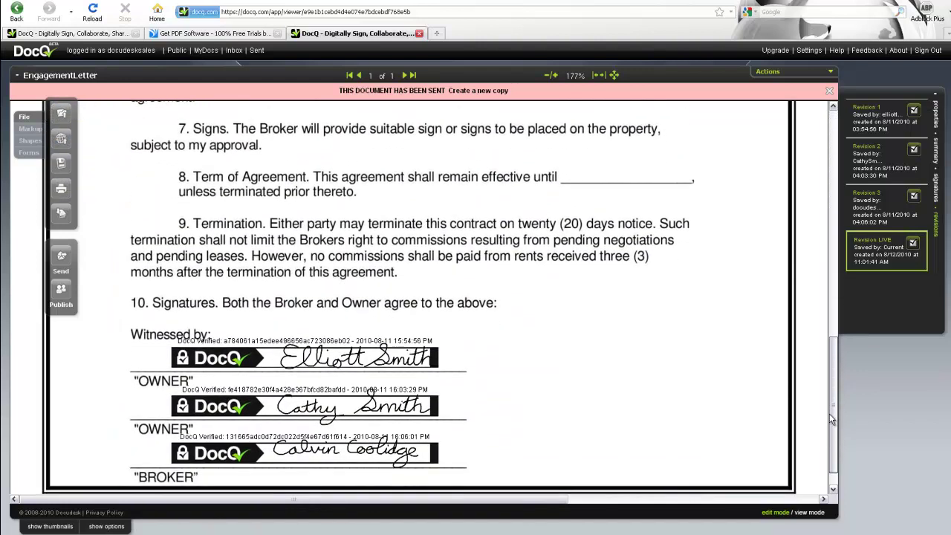
pyautogui.moveTo(838, 345); pyautogui.dragTo(840, 179)
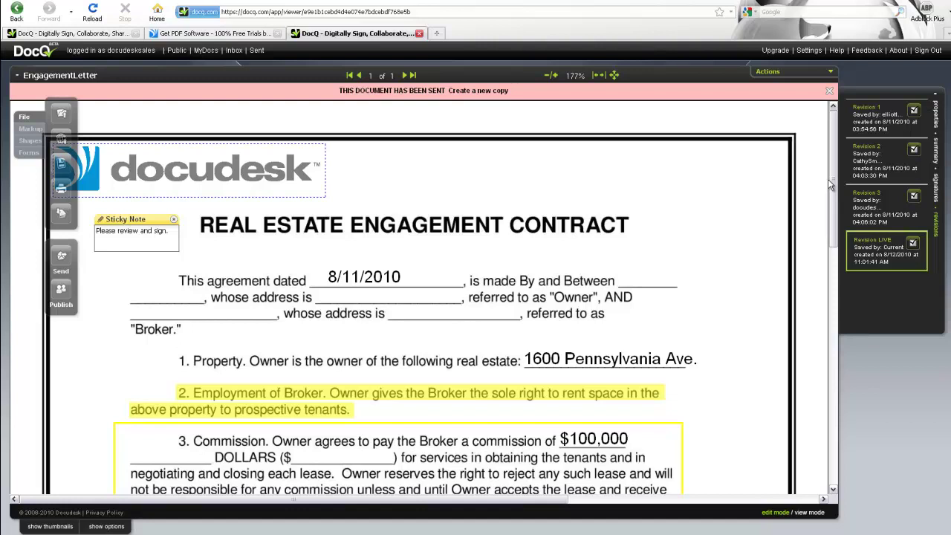
pyautogui.moveTo(830, 184); pyautogui.dragTo(833, 396)
pyautogui.moveTo(422, 369)
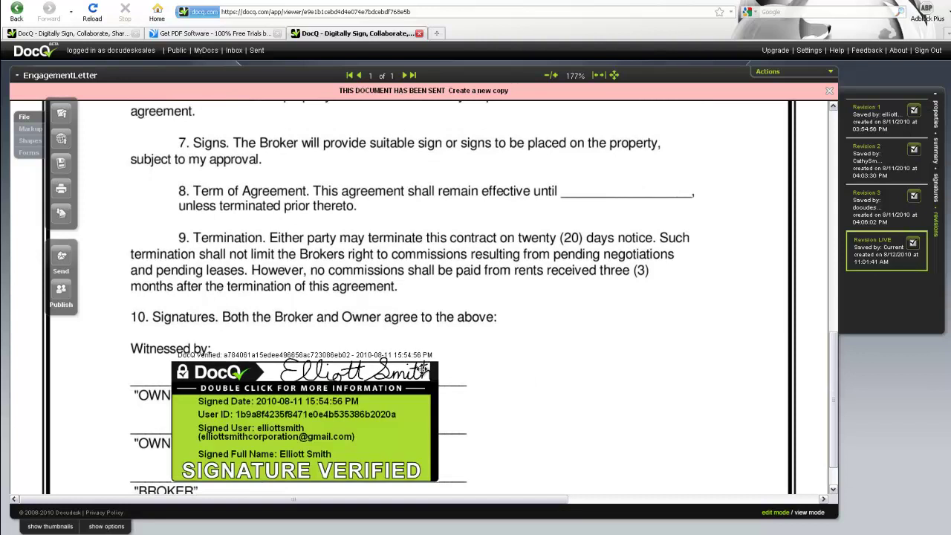